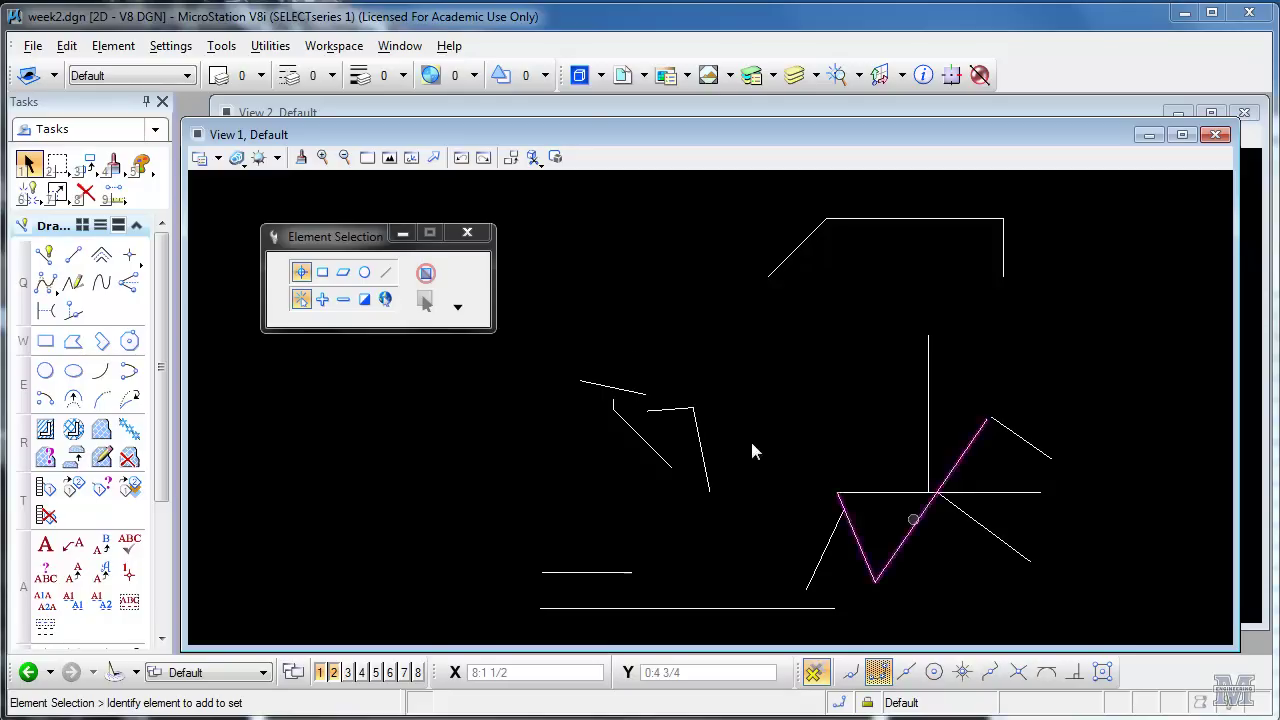
Create the new design file CAD monster.dgn in the CAD folder.
{"action": "left_click", "coordinate": [34, 46]}
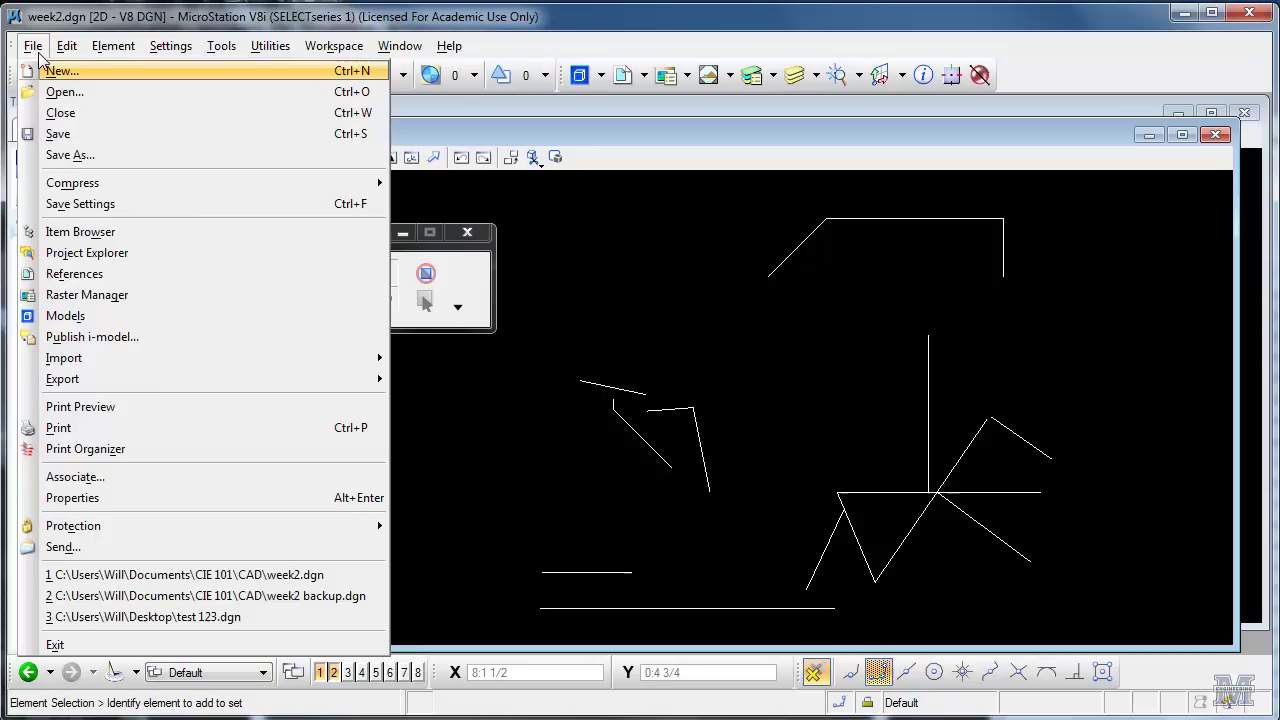
{"action": "left_click", "coordinate": [58, 71]}
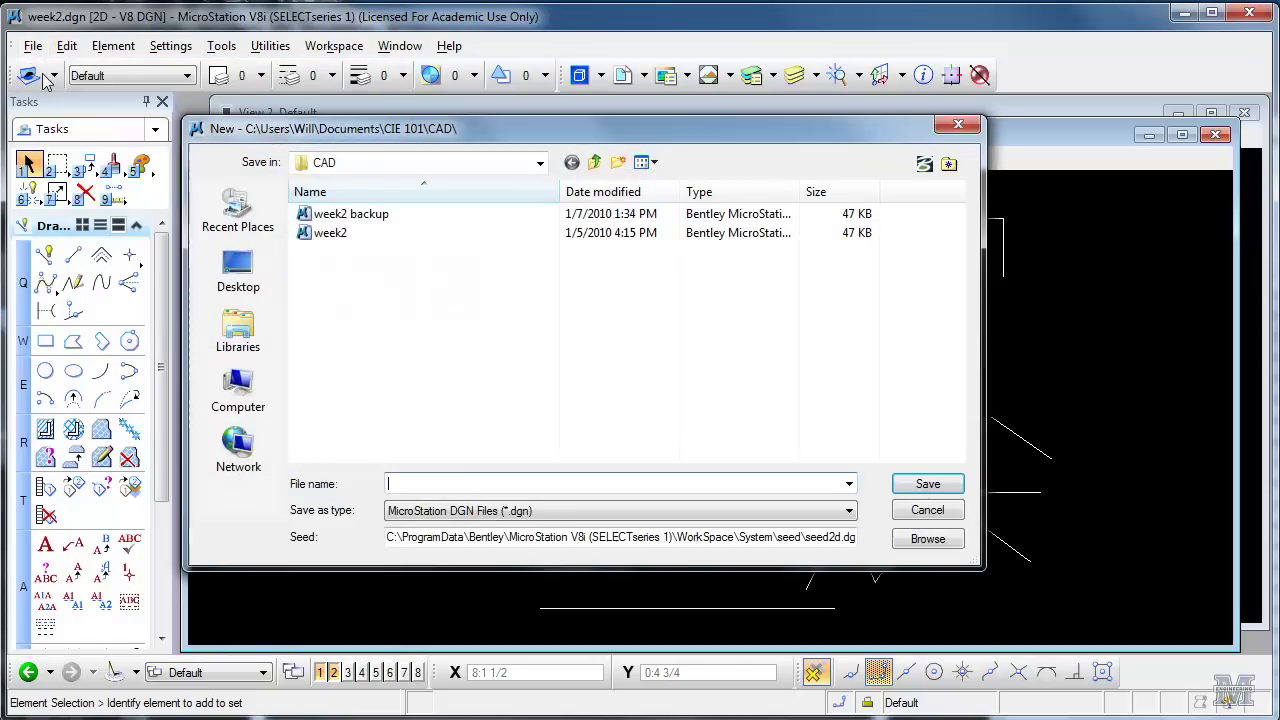
{"action": "left_click", "coordinate": [464, 483]}
{"action": "type", "text": "CAD monster"}
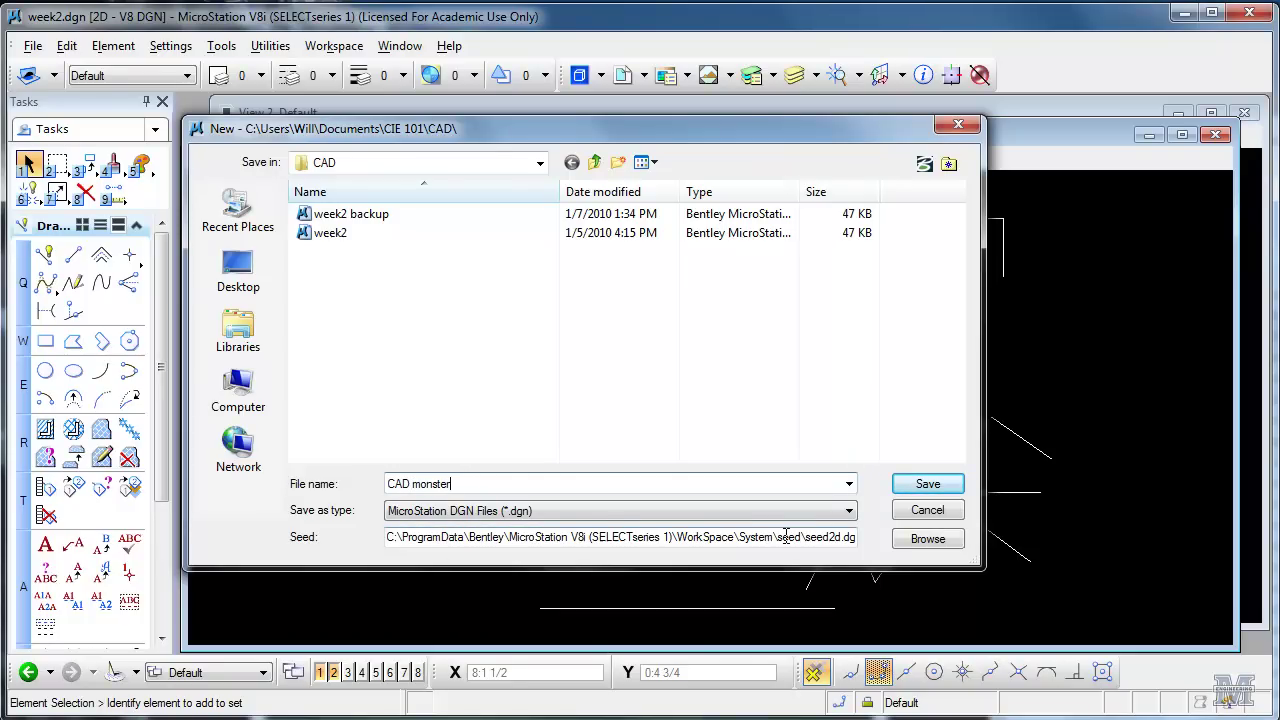
{"action": "left_click", "coordinate": [926, 485]}
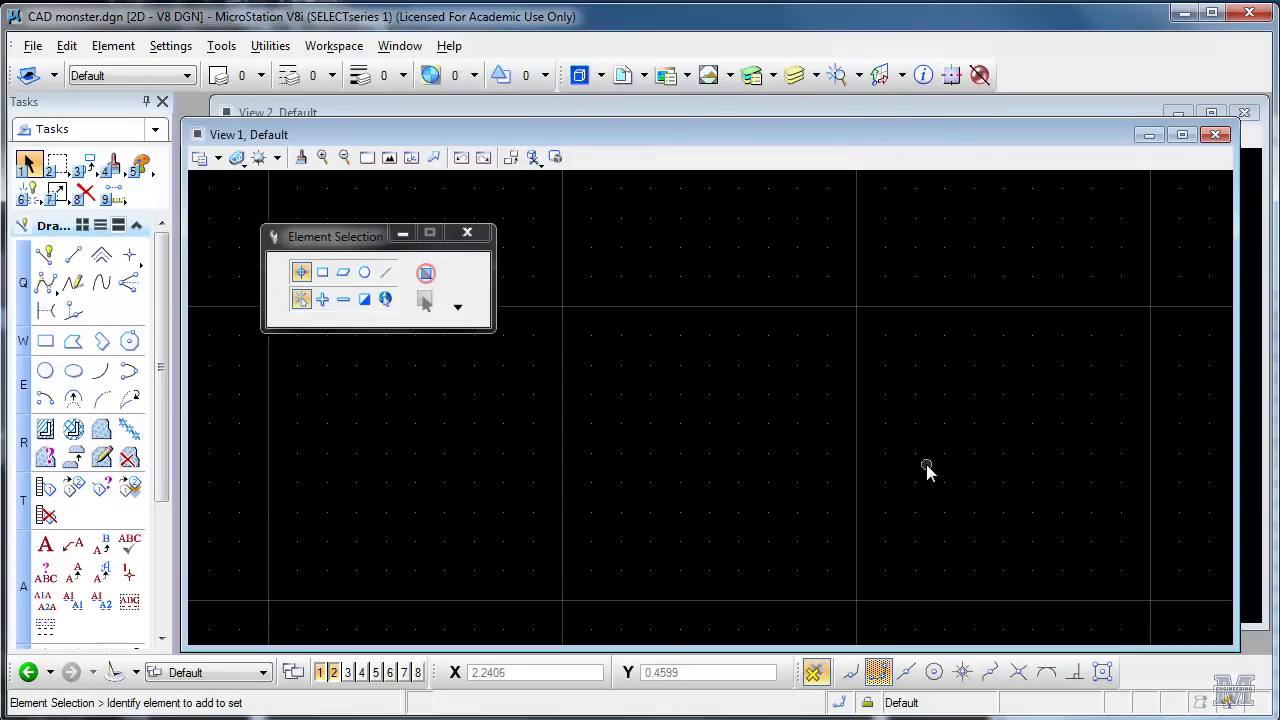
Maximize View 1 and set working units to inches for master and sub units, accuracy 1/4.
{"action": "left_click", "coordinate": [1183, 135]}
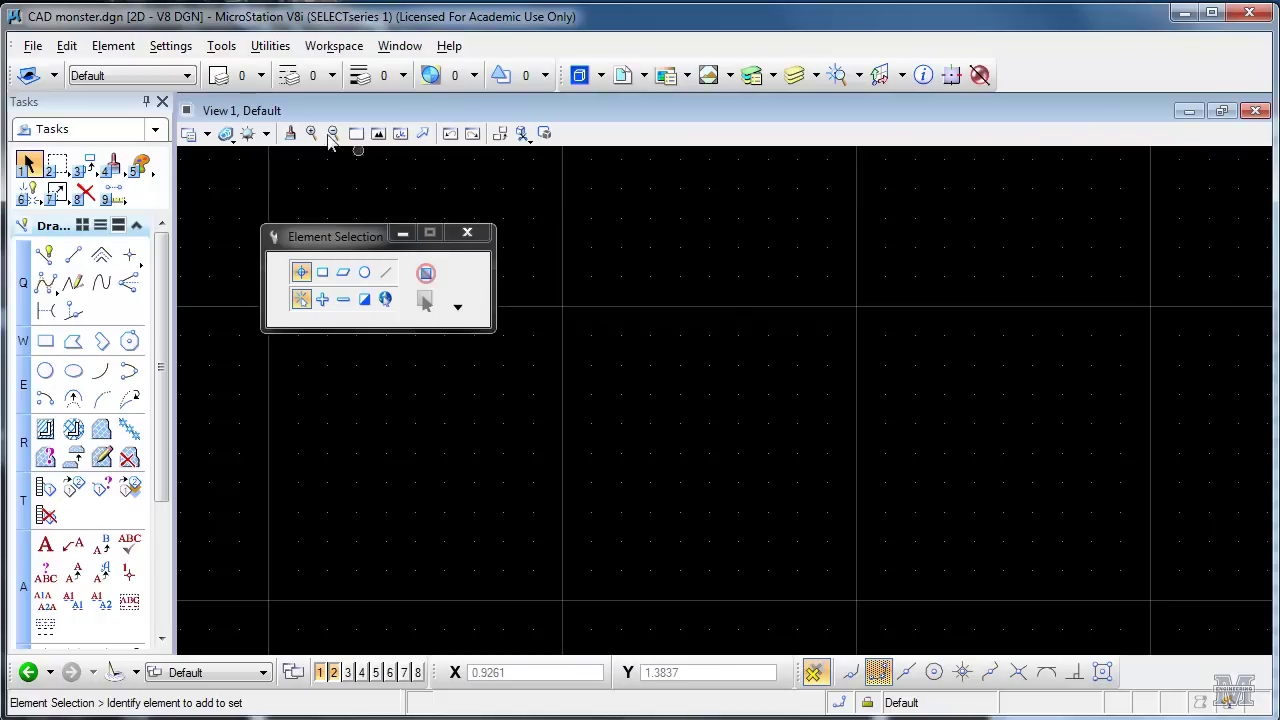
{"action": "left_click", "coordinate": [172, 50]}
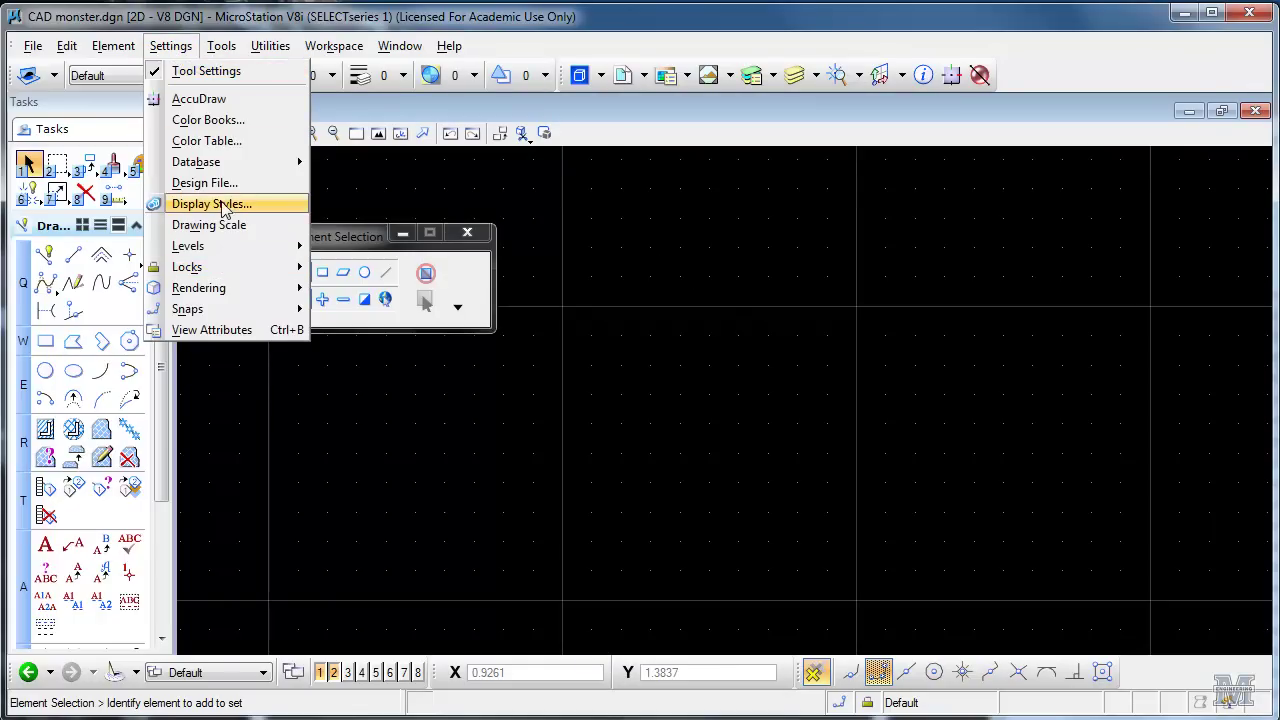
{"action": "left_click", "coordinate": [218, 182]}
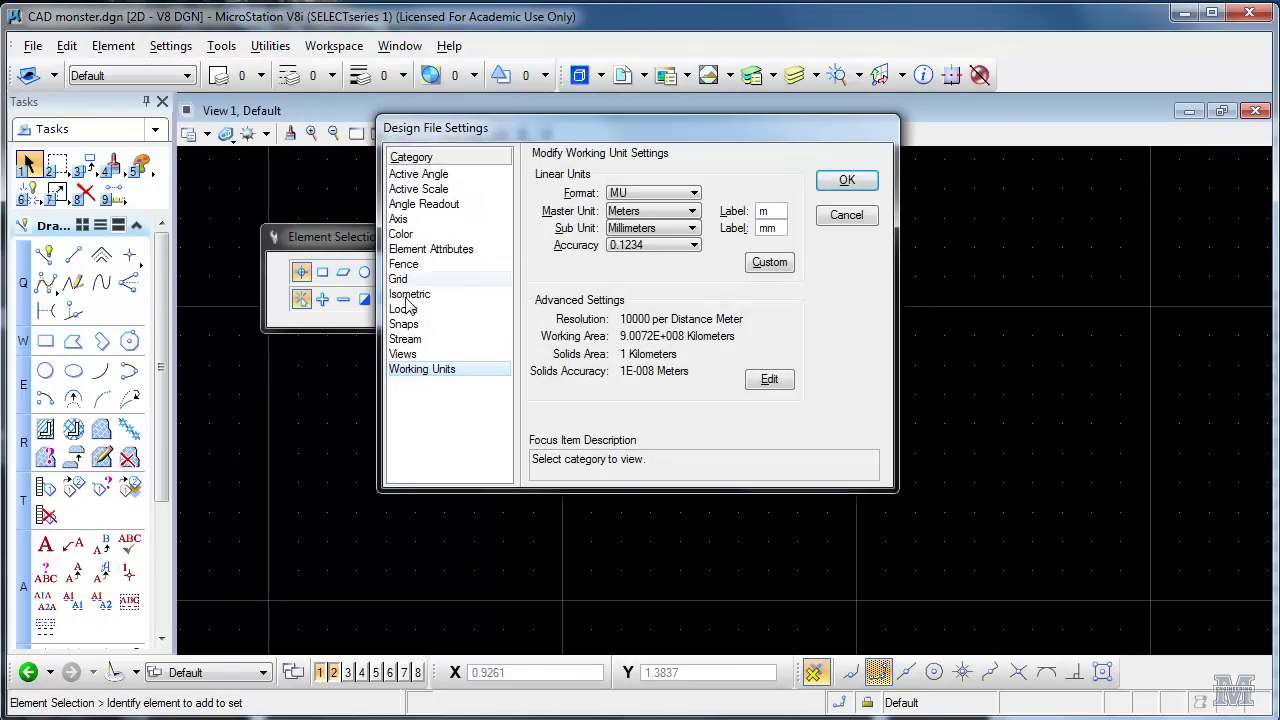
{"action": "left_click", "coordinate": [690, 211]}
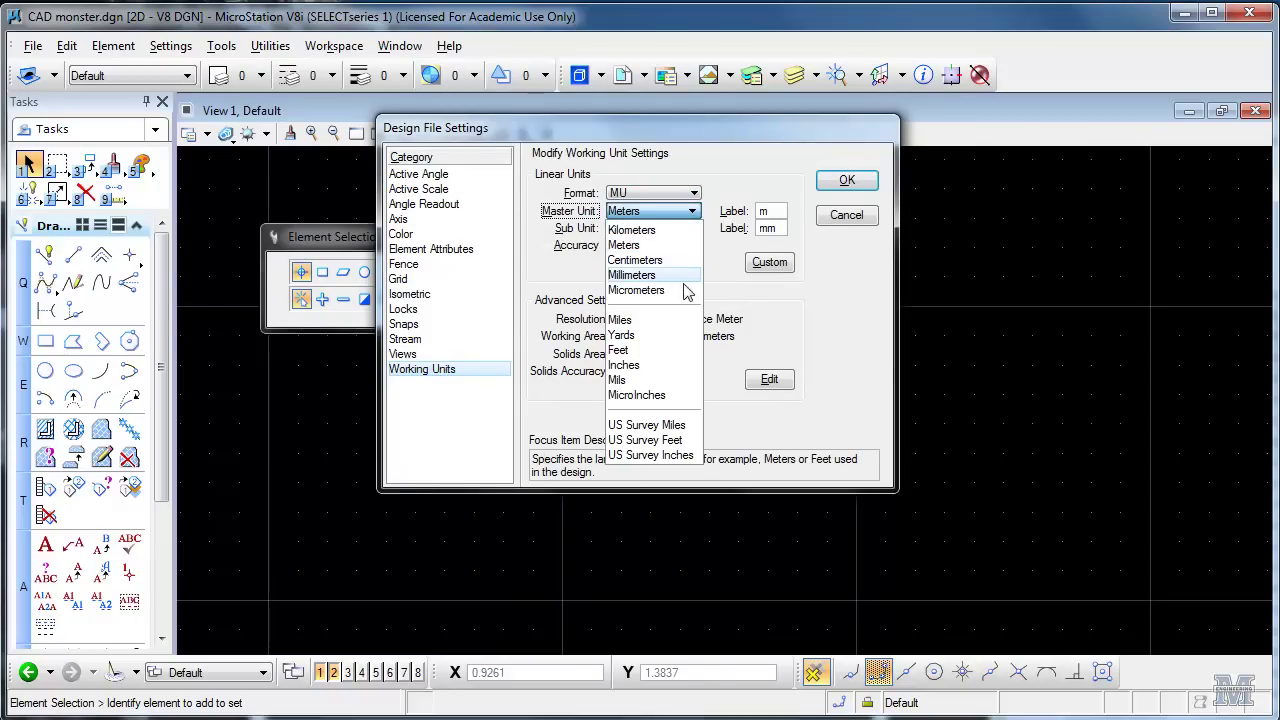
{"action": "left_click", "coordinate": [683, 366]}
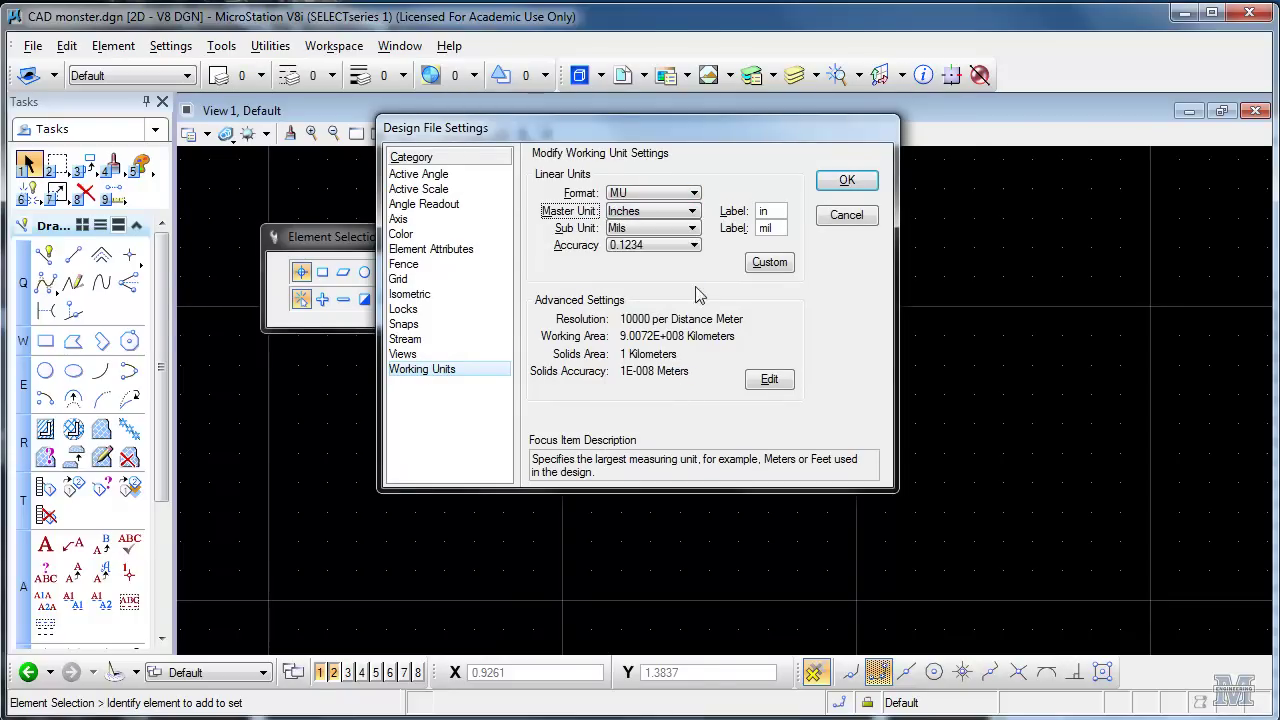
{"action": "left_click", "coordinate": [692, 228]}
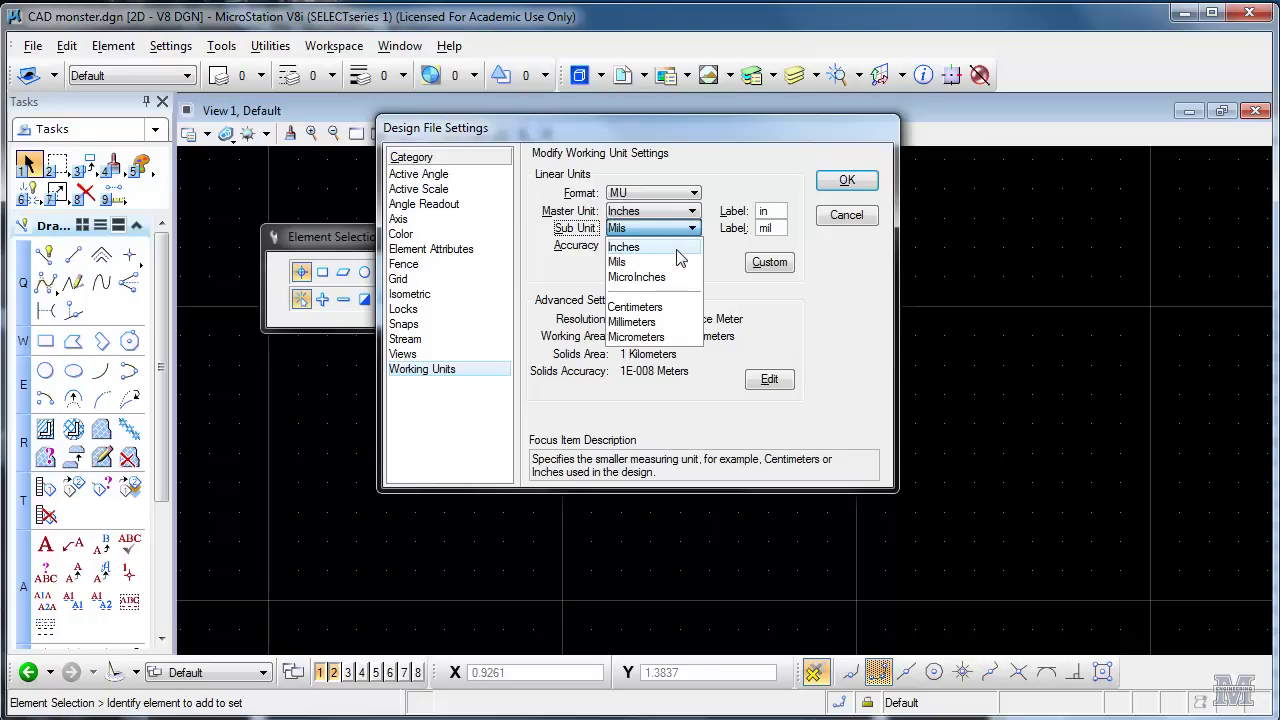
{"action": "left_click", "coordinate": [676, 248]}
{"action": "left_click", "coordinate": [684, 246]}
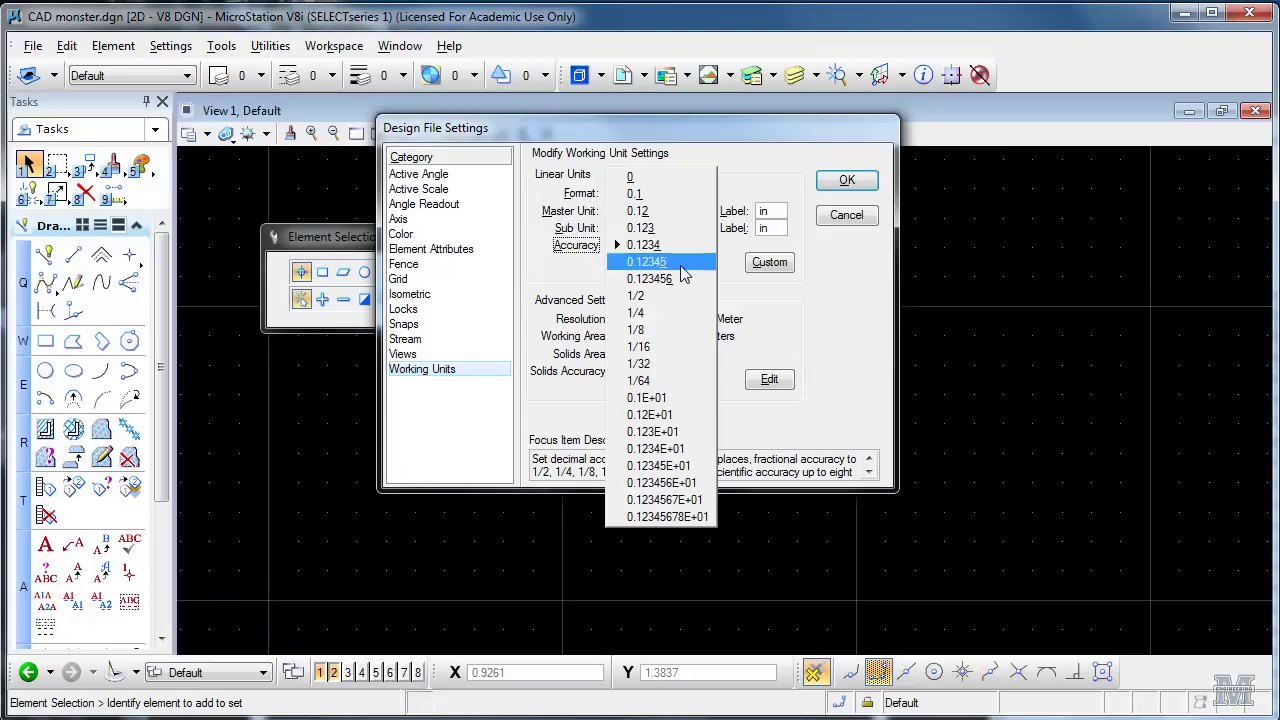
{"action": "left_click", "coordinate": [681, 317]}
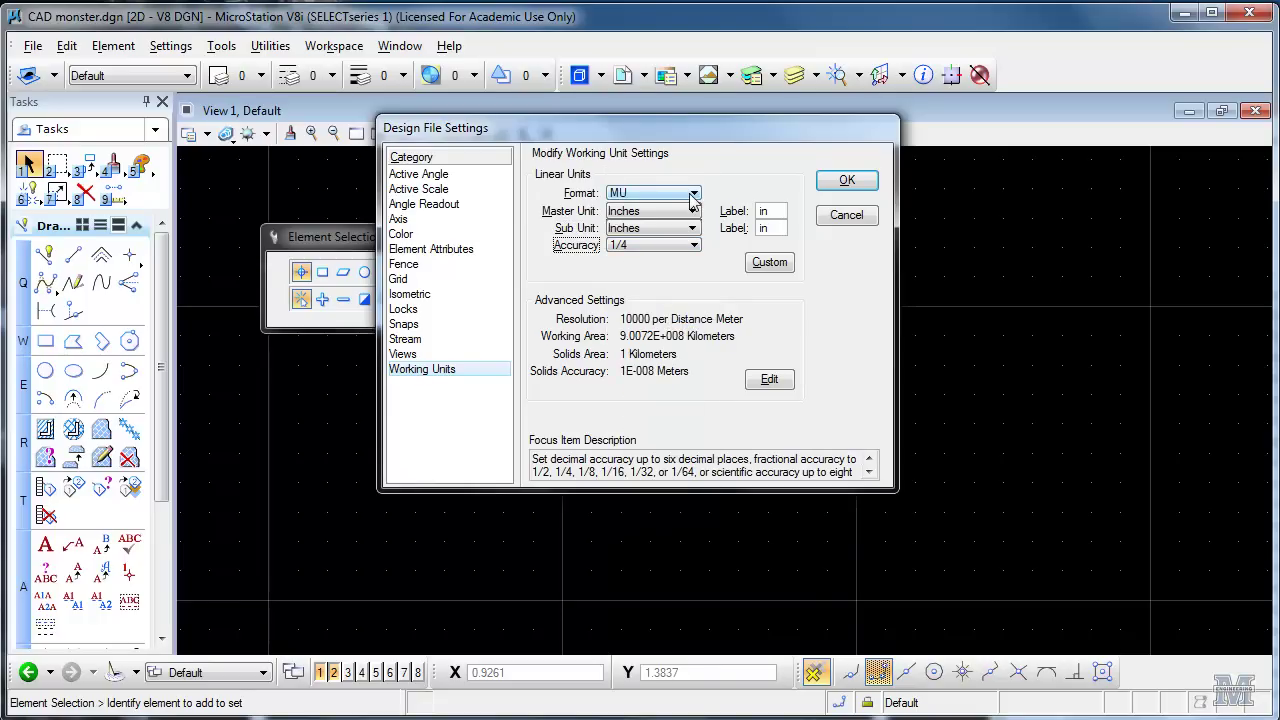
{"action": "left_click", "coordinate": [847, 181]}
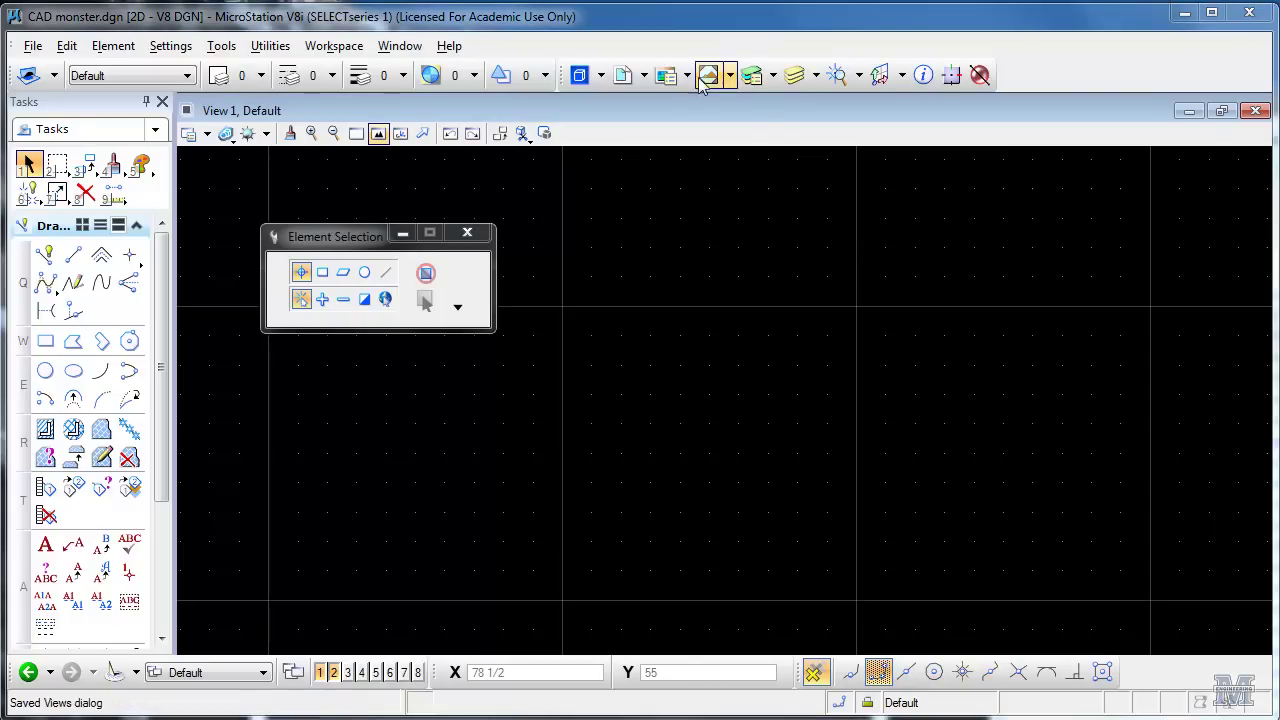
Switch off the Grid in View 1's view attributes.
{"action": "left_click", "coordinate": [170, 46]}
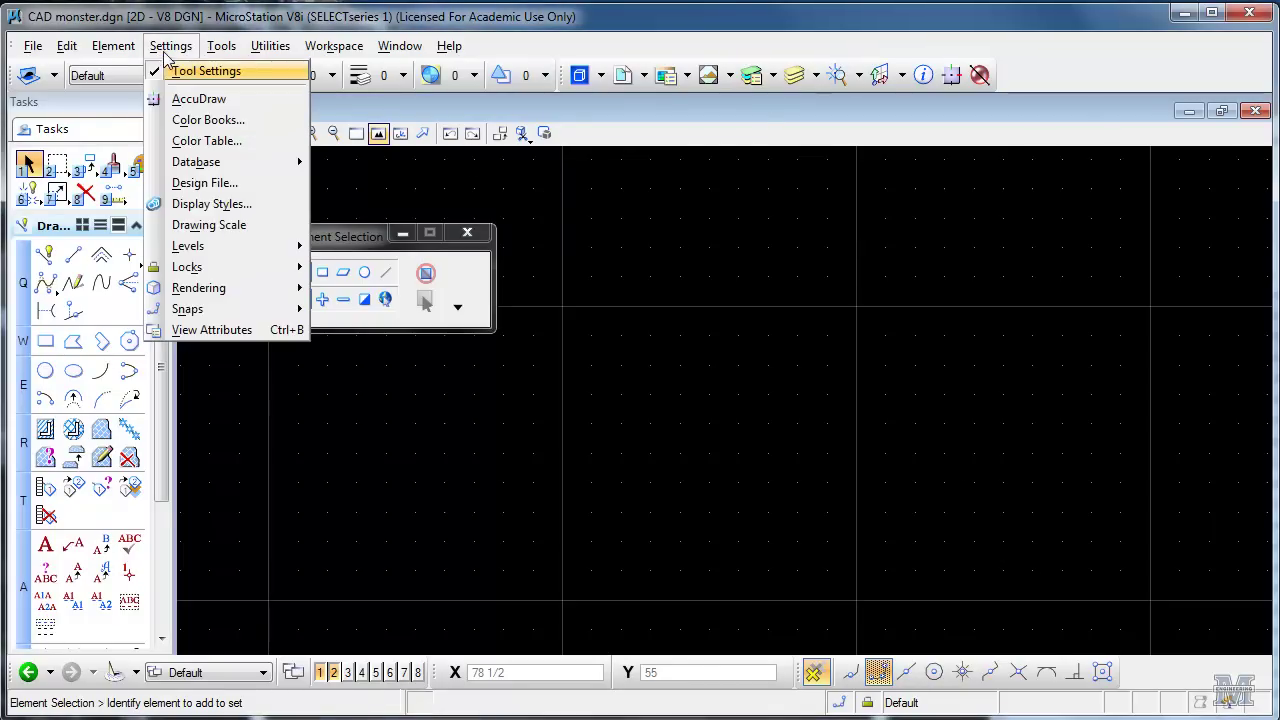
{"action": "left_click", "coordinate": [210, 330]}
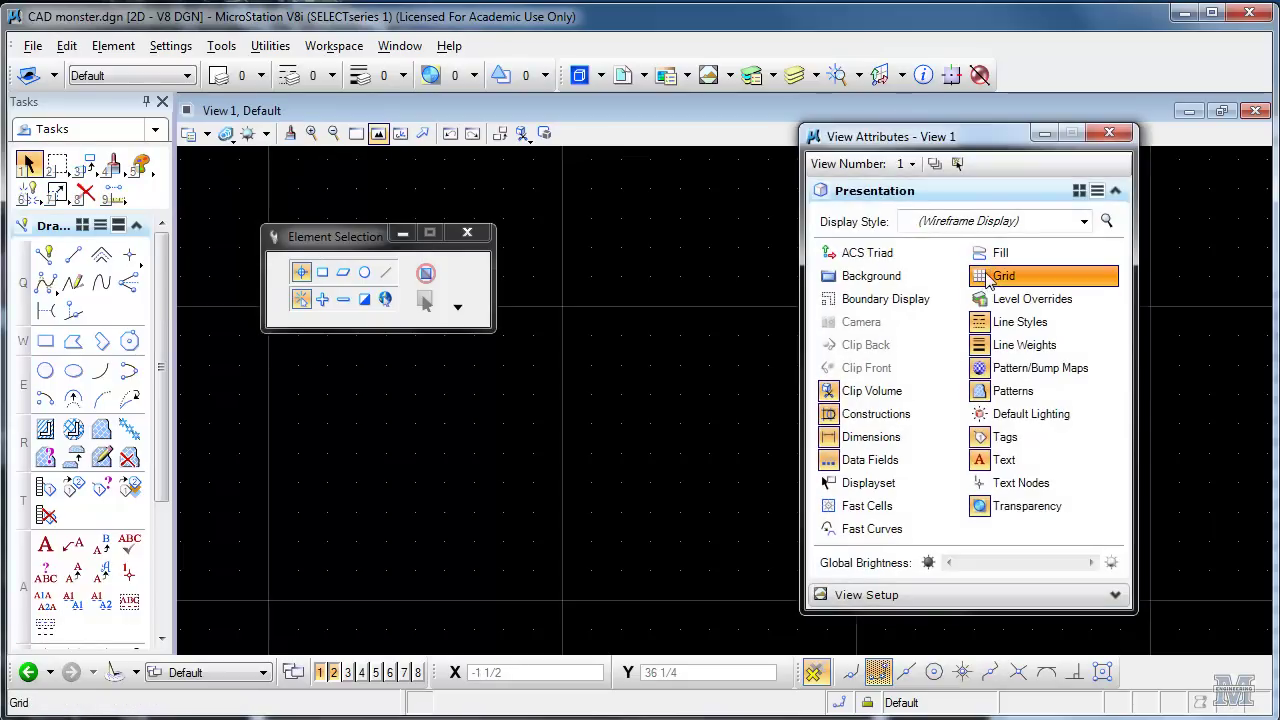
{"action": "left_click", "coordinate": [1000, 276]}
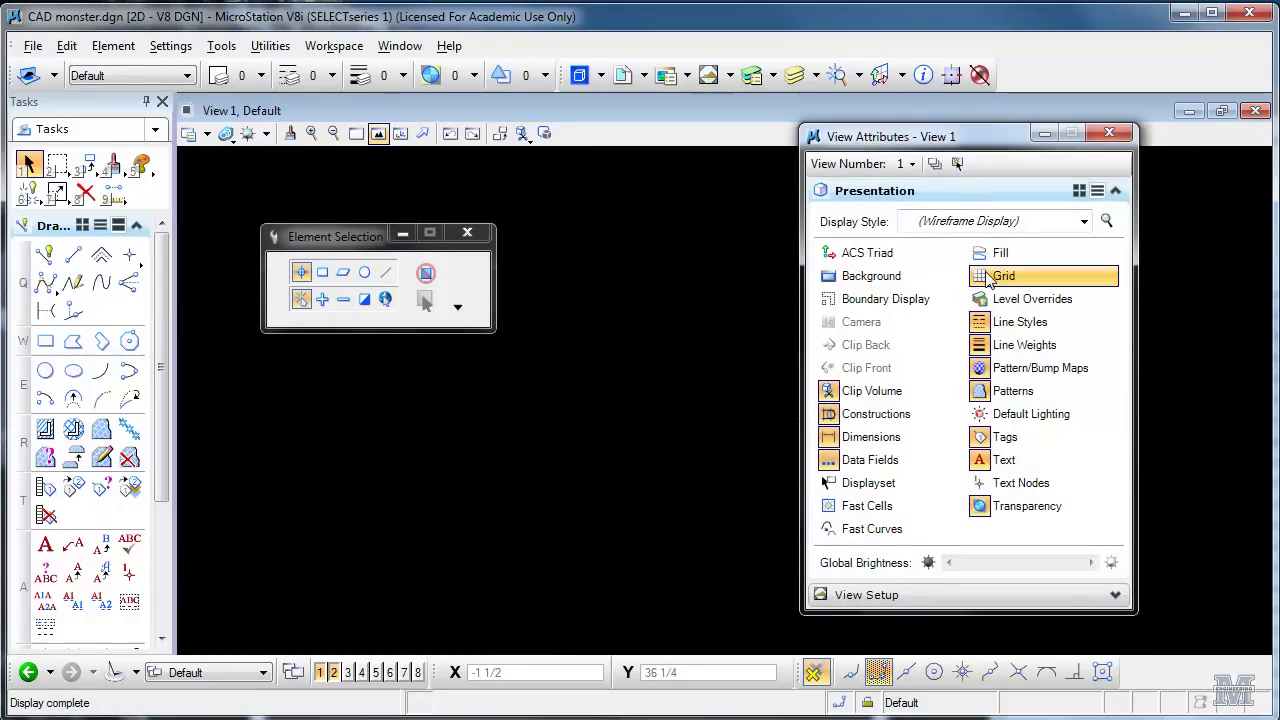
{"action": "left_click", "coordinate": [1107, 134]}
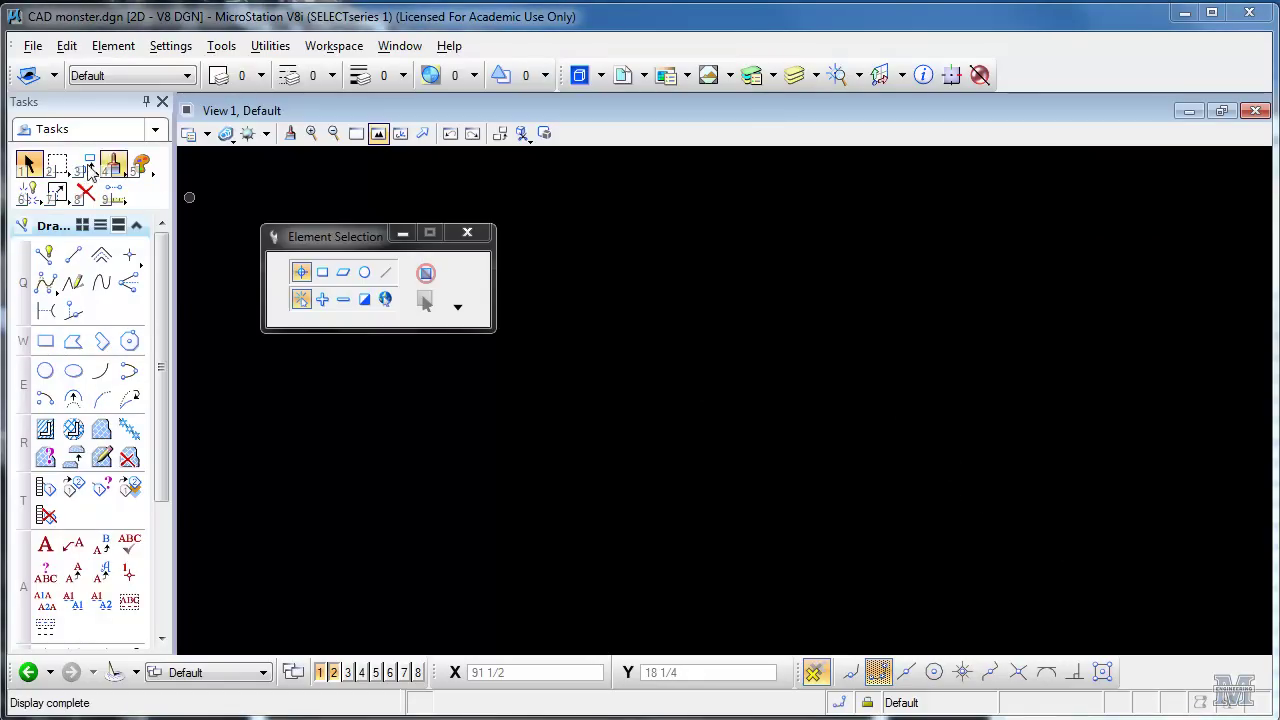
Save settings, then enable Save Settings on Exit in the Operation preferences.
{"action": "left_click", "coordinate": [33, 46]}
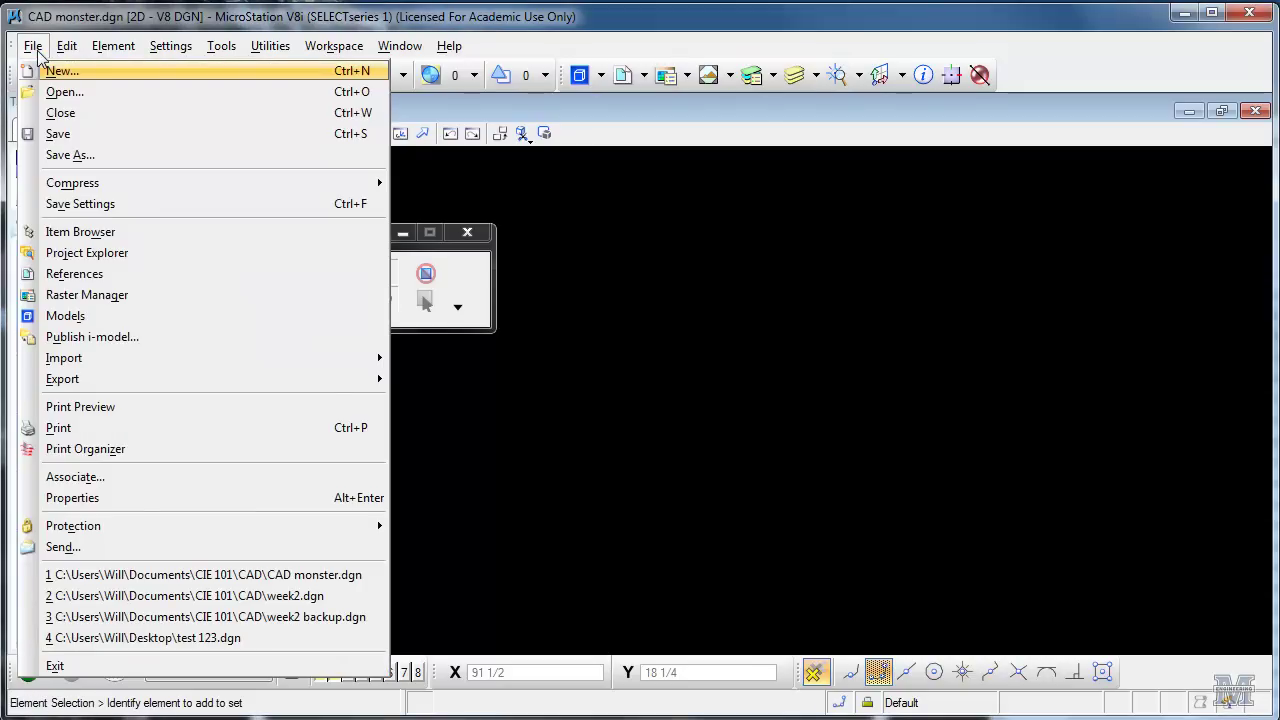
{"action": "left_click", "coordinate": [80, 207]}
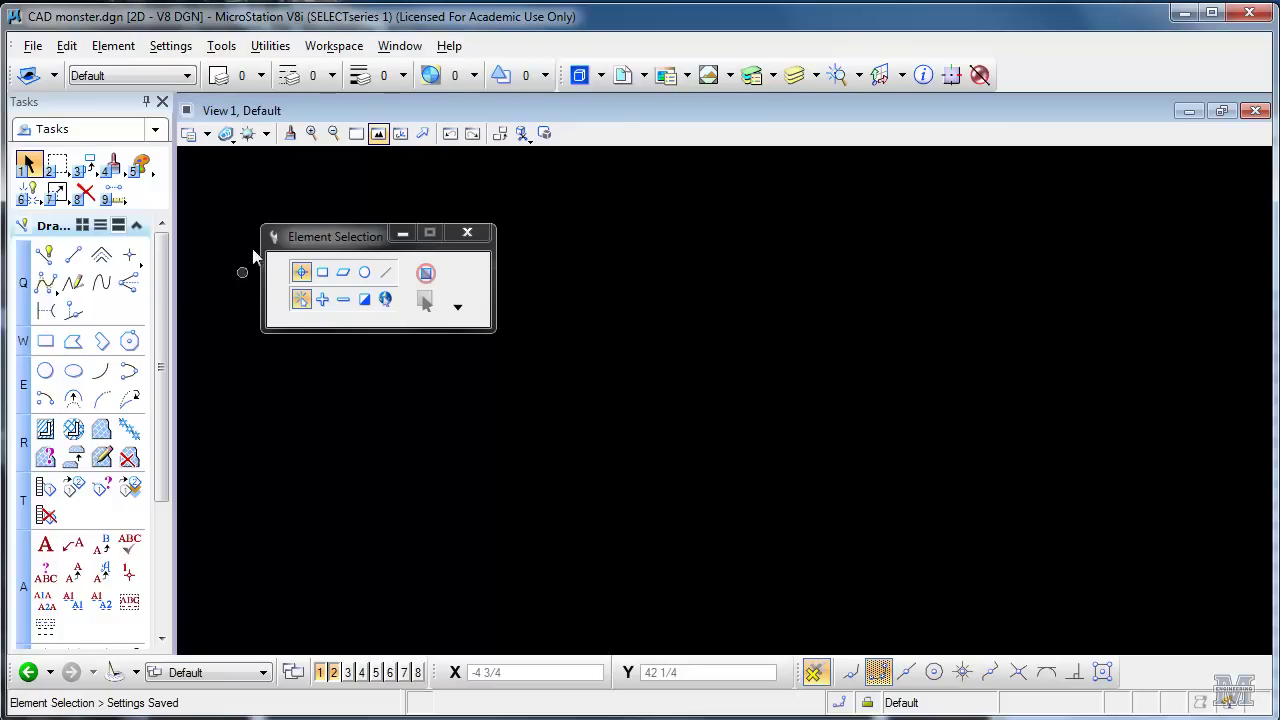
{"action": "left_click", "coordinate": [328, 58]}
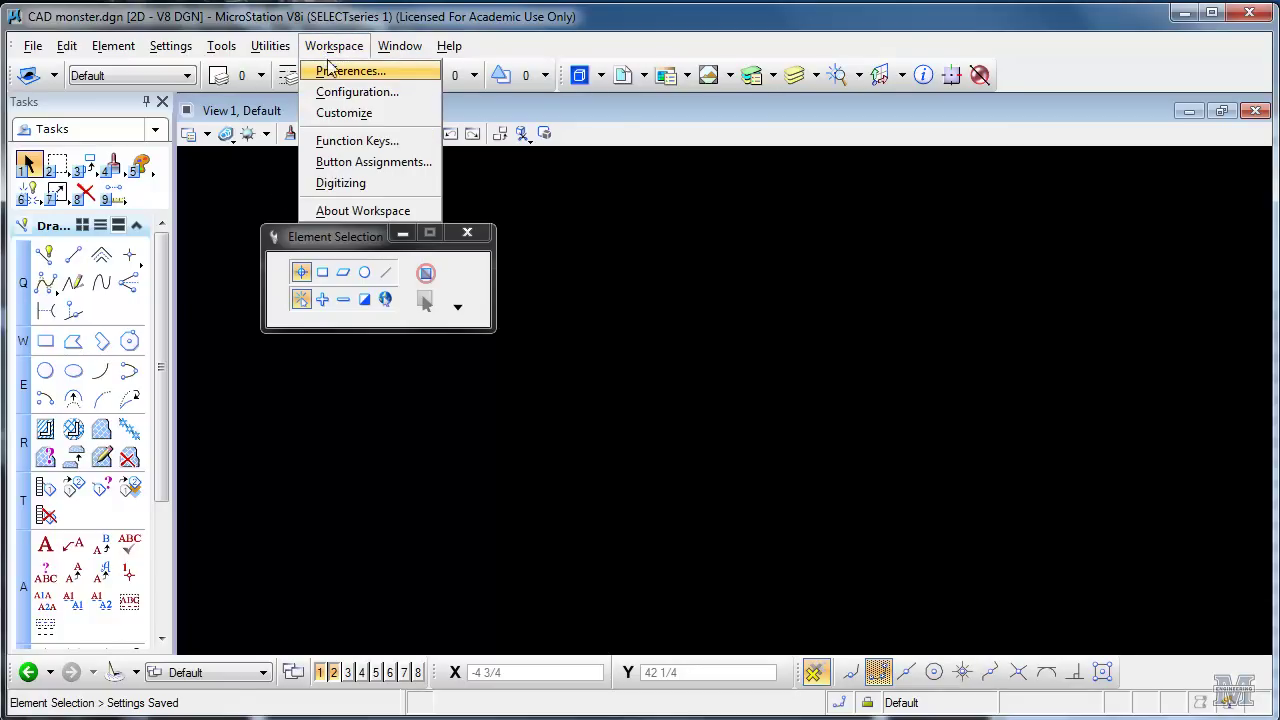
{"action": "left_click", "coordinate": [345, 71]}
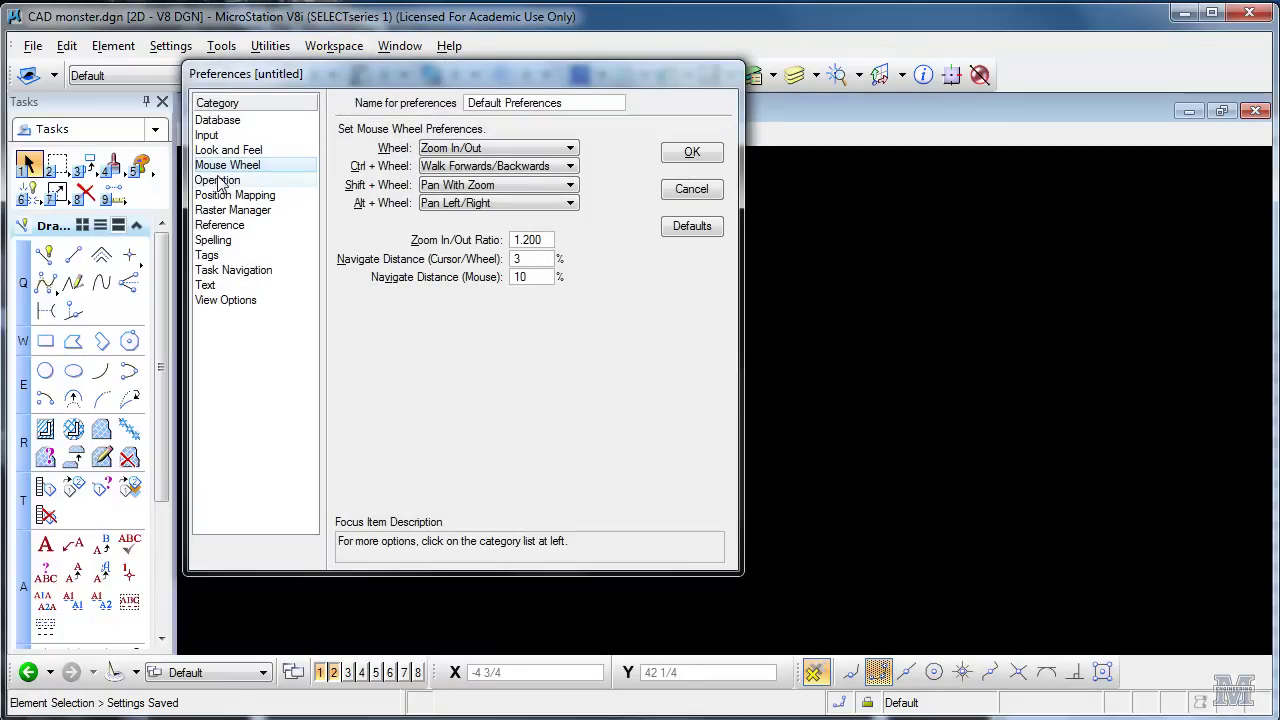
{"action": "left_click", "coordinate": [220, 182]}
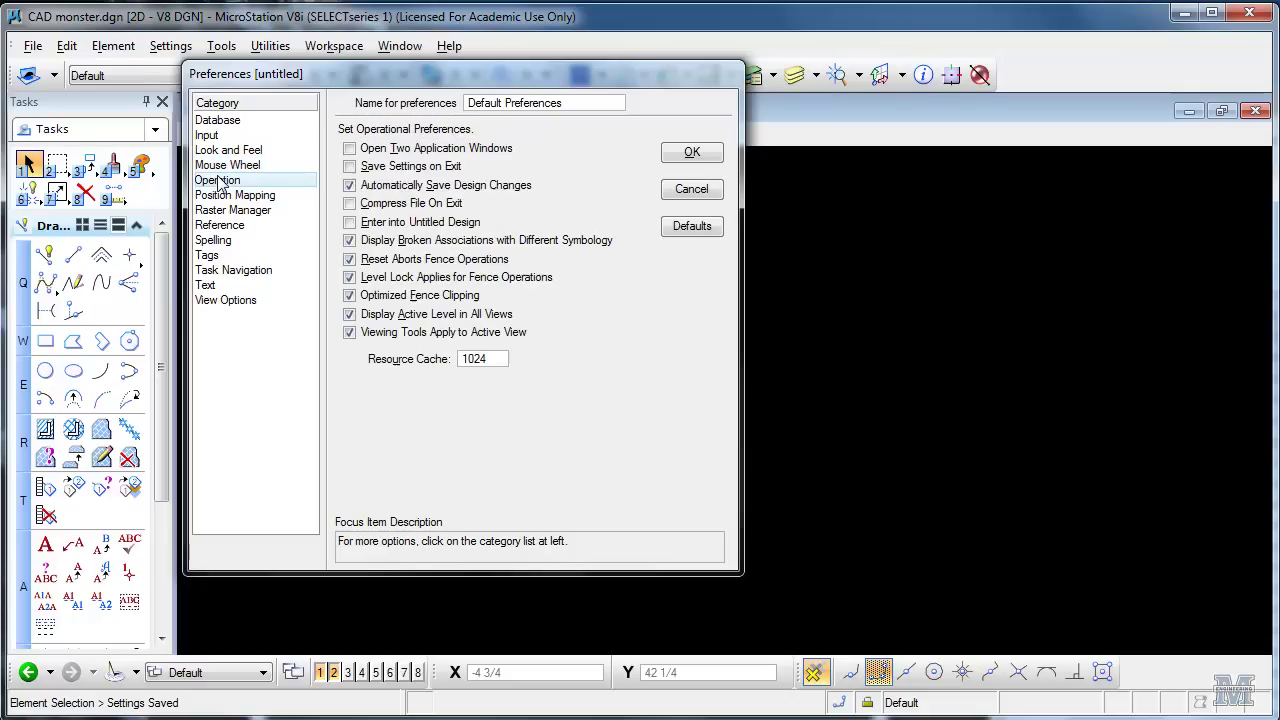
{"action": "left_click", "coordinate": [350, 167]}
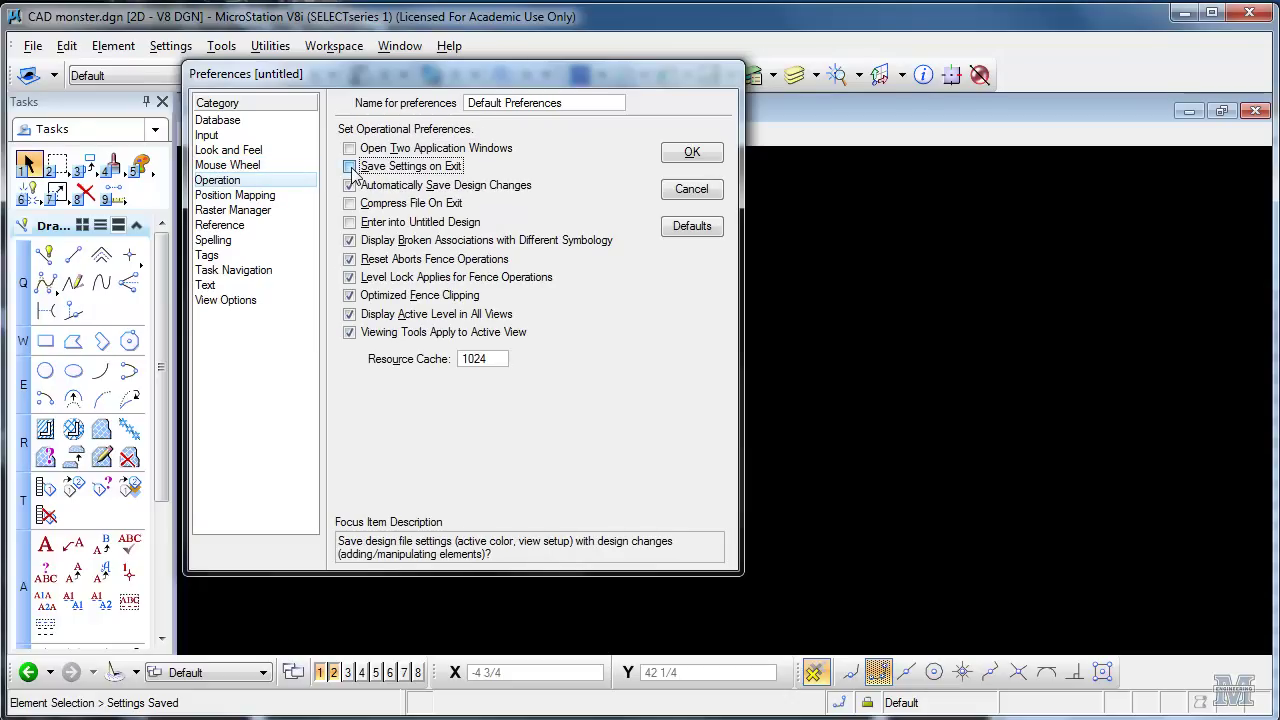
{"action": "left_click", "coordinate": [689, 155]}
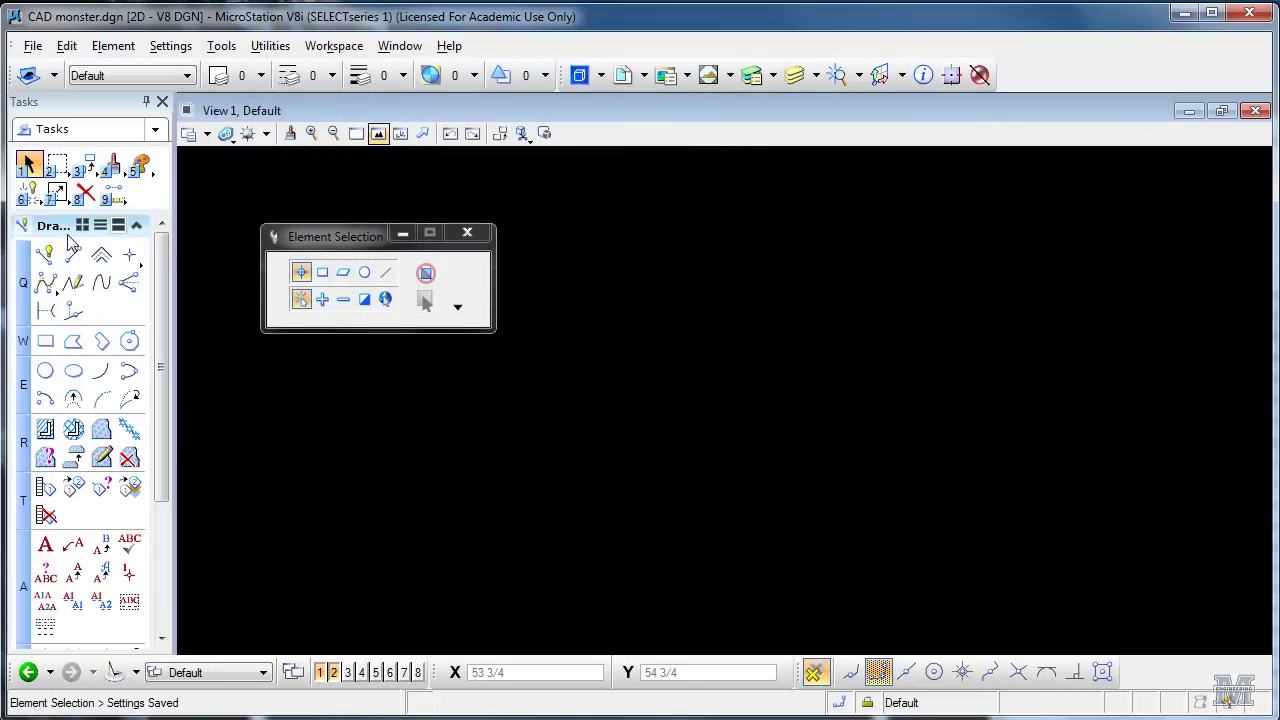
Place a 48 by 48 block square with AccuDraw and fit it to the view.
{"action": "left_click", "coordinate": [45, 341]}
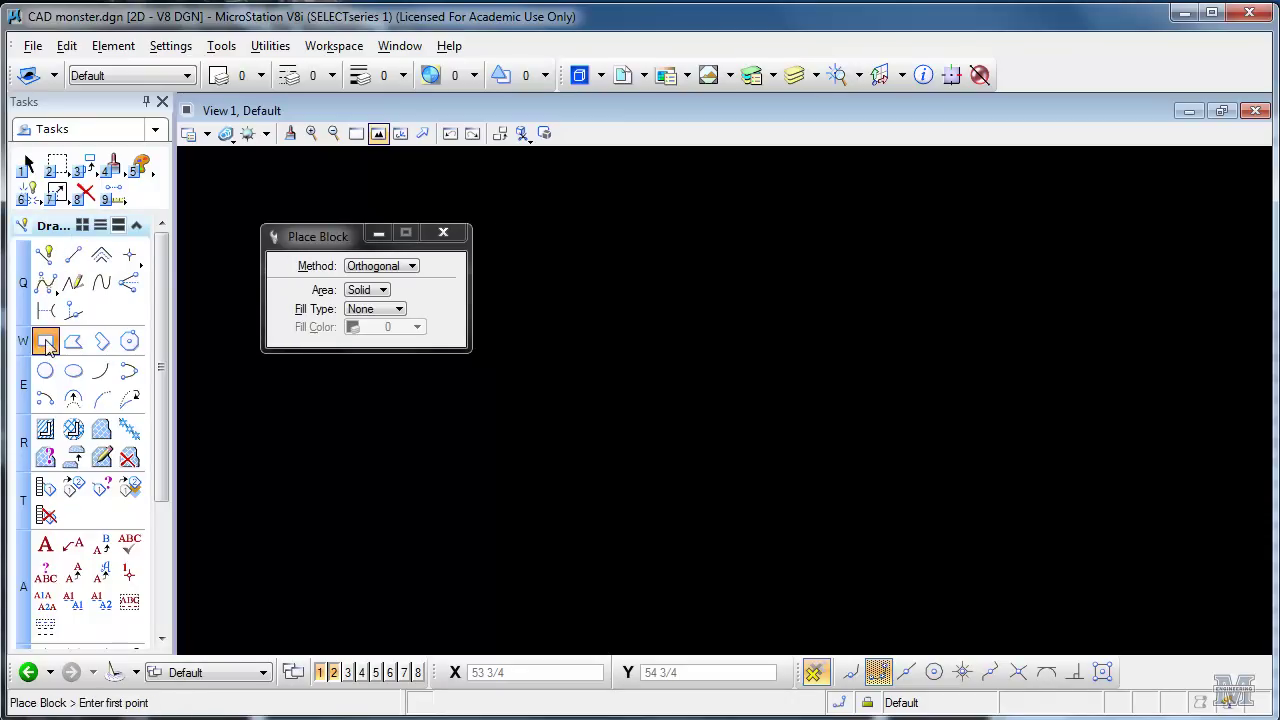
{"action": "left_click", "coordinate": [531, 484]}
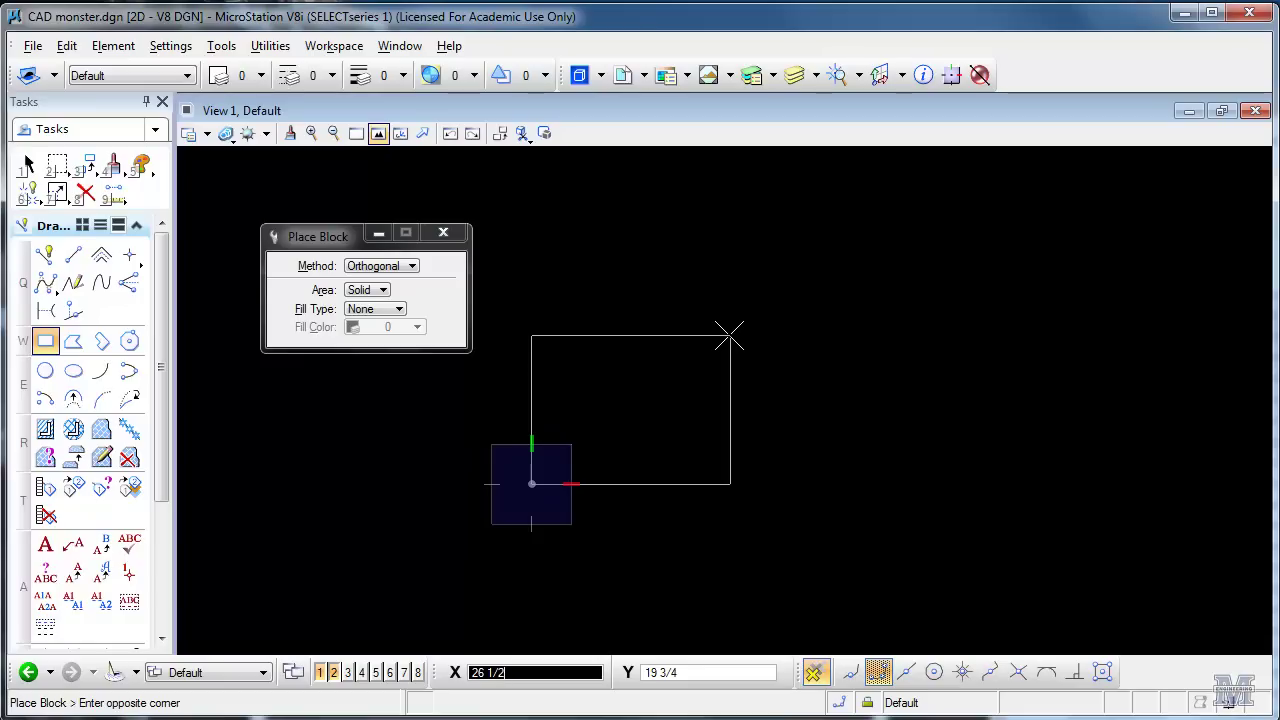
{"action": "type", "text": "48"}
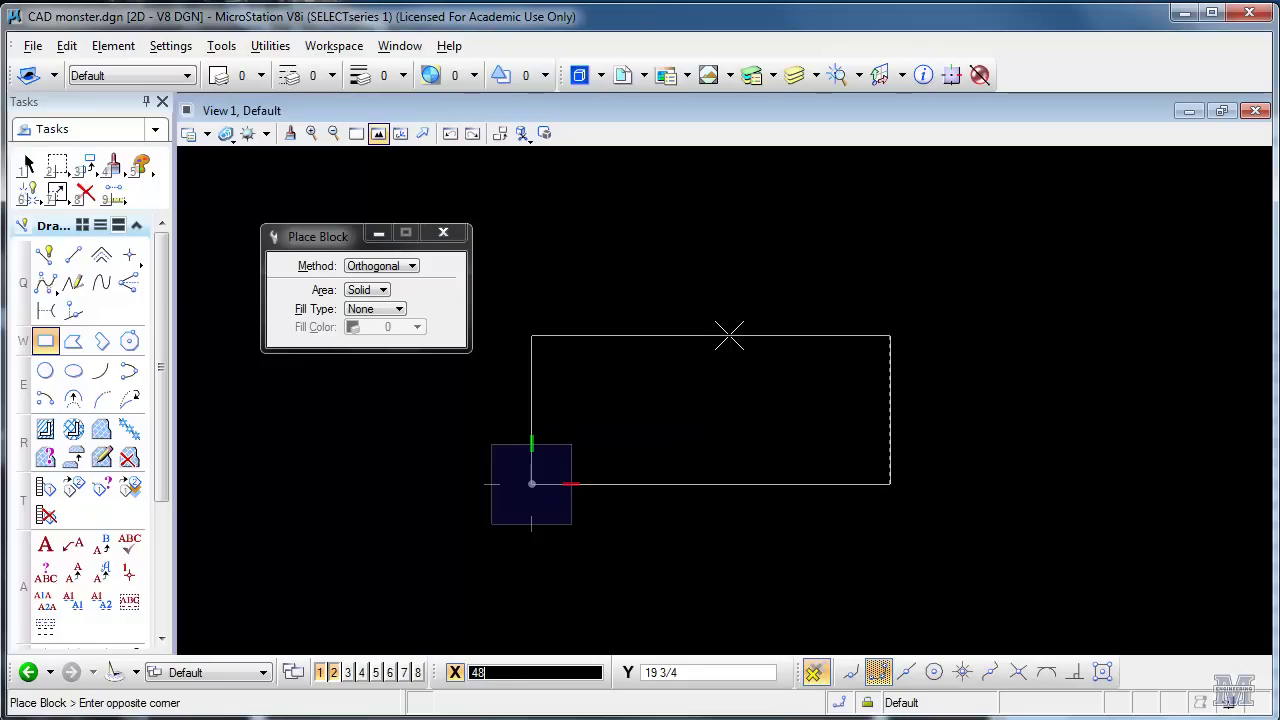
{"action": "key", "text": "Tab"}
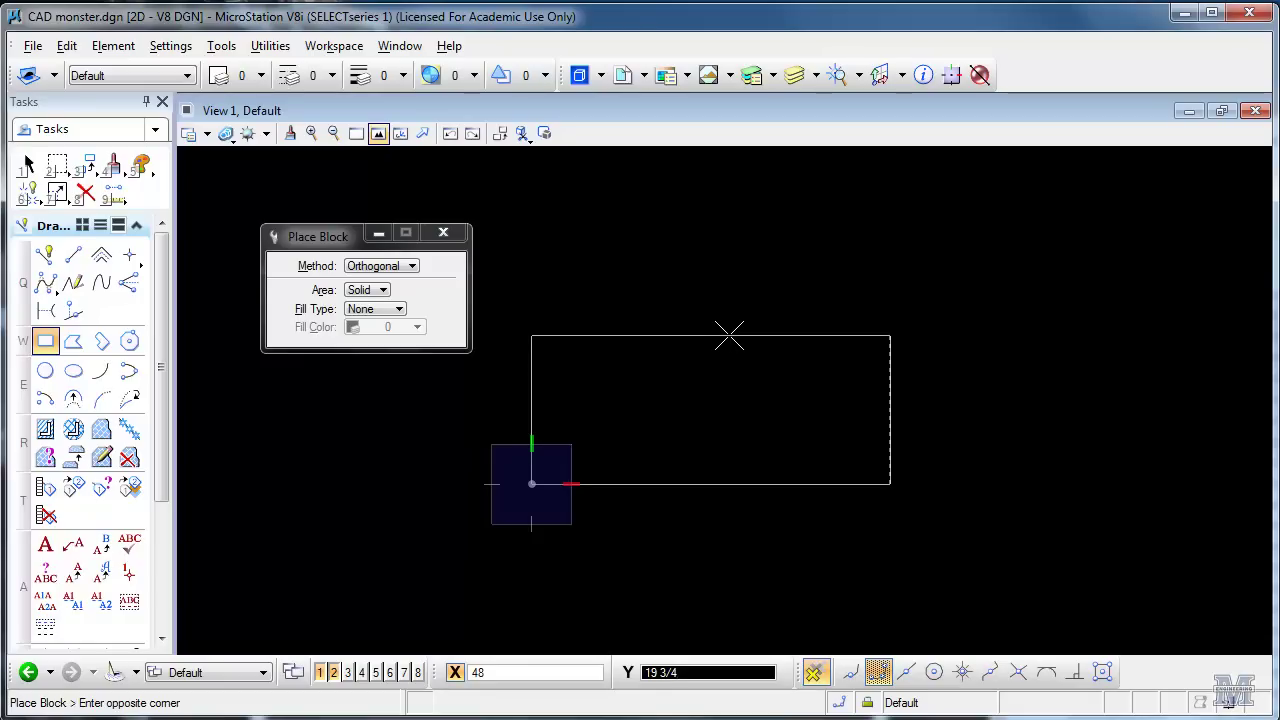
{"action": "type", "text": "2"}
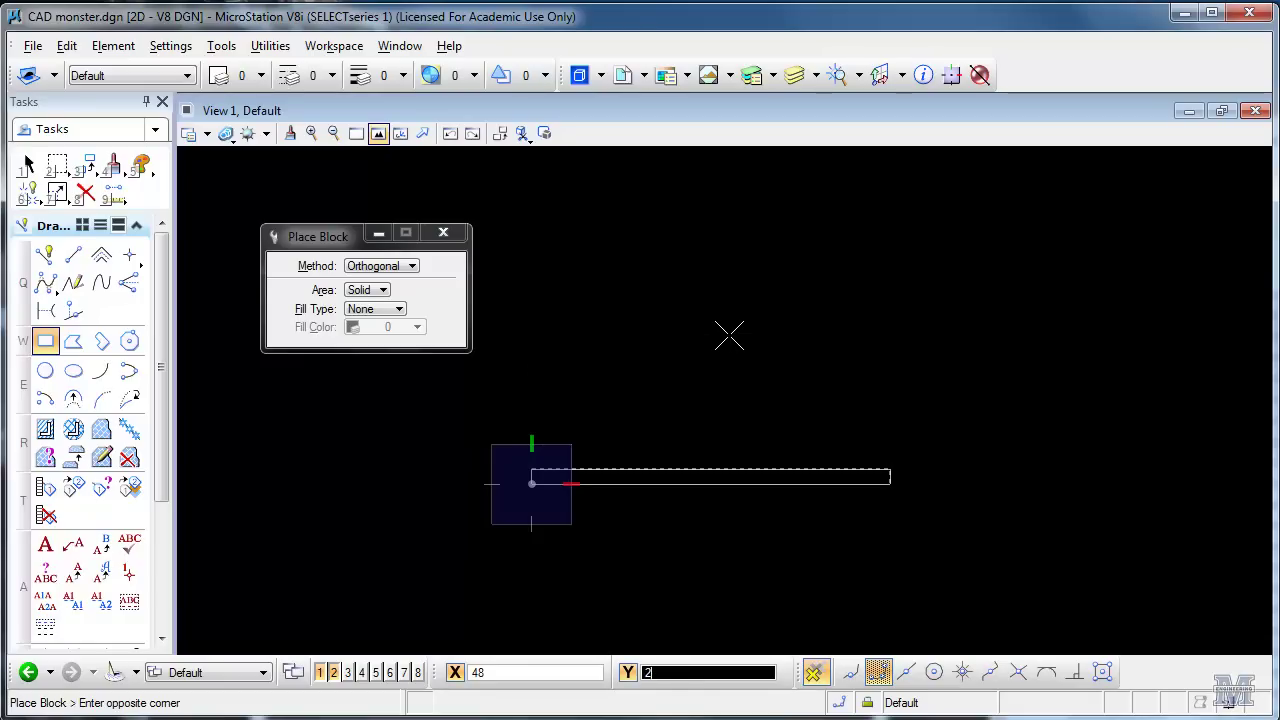
{"action": "key", "text": "BackSpace"}
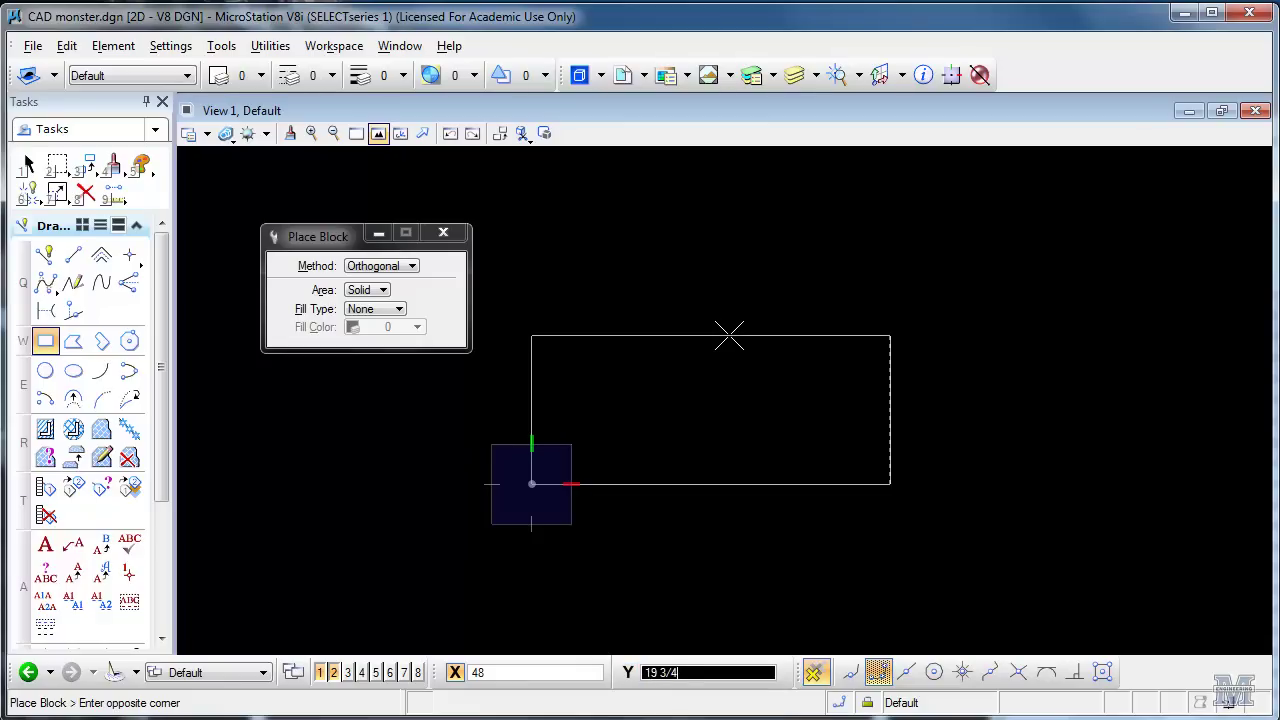
{"action": "type", "text": "48"}
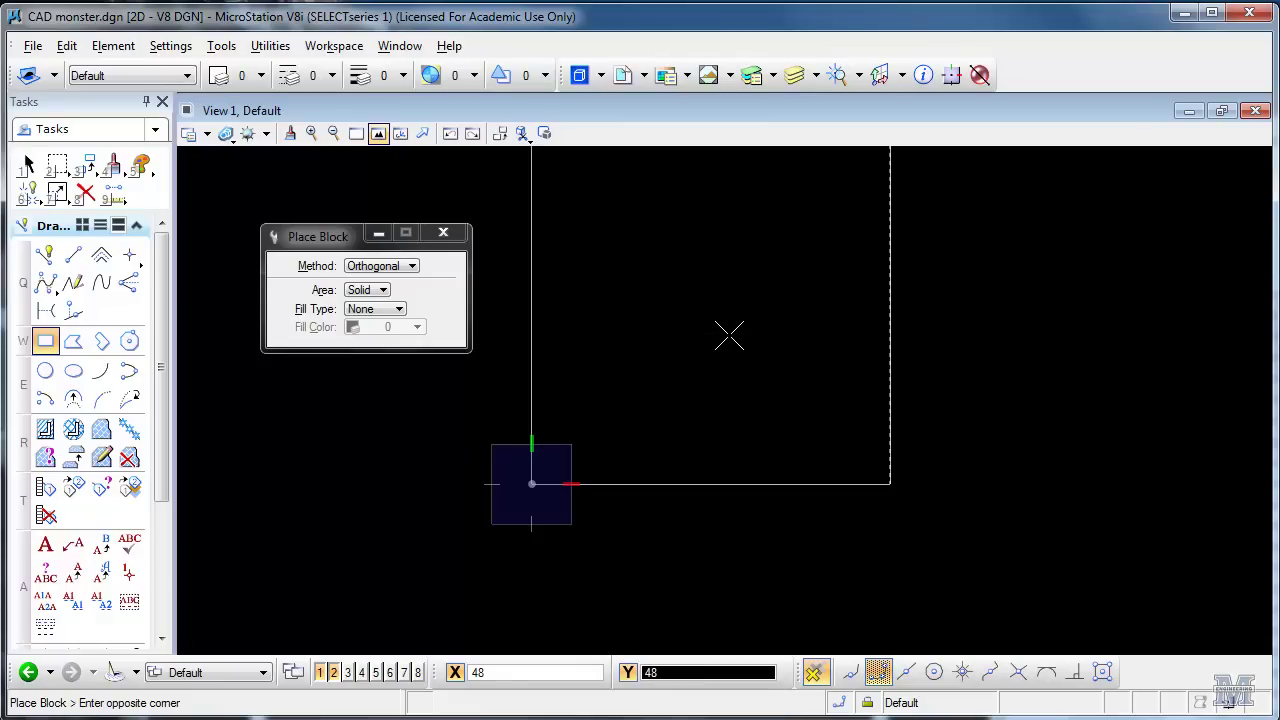
{"action": "left_click", "coordinate": [729, 335]}
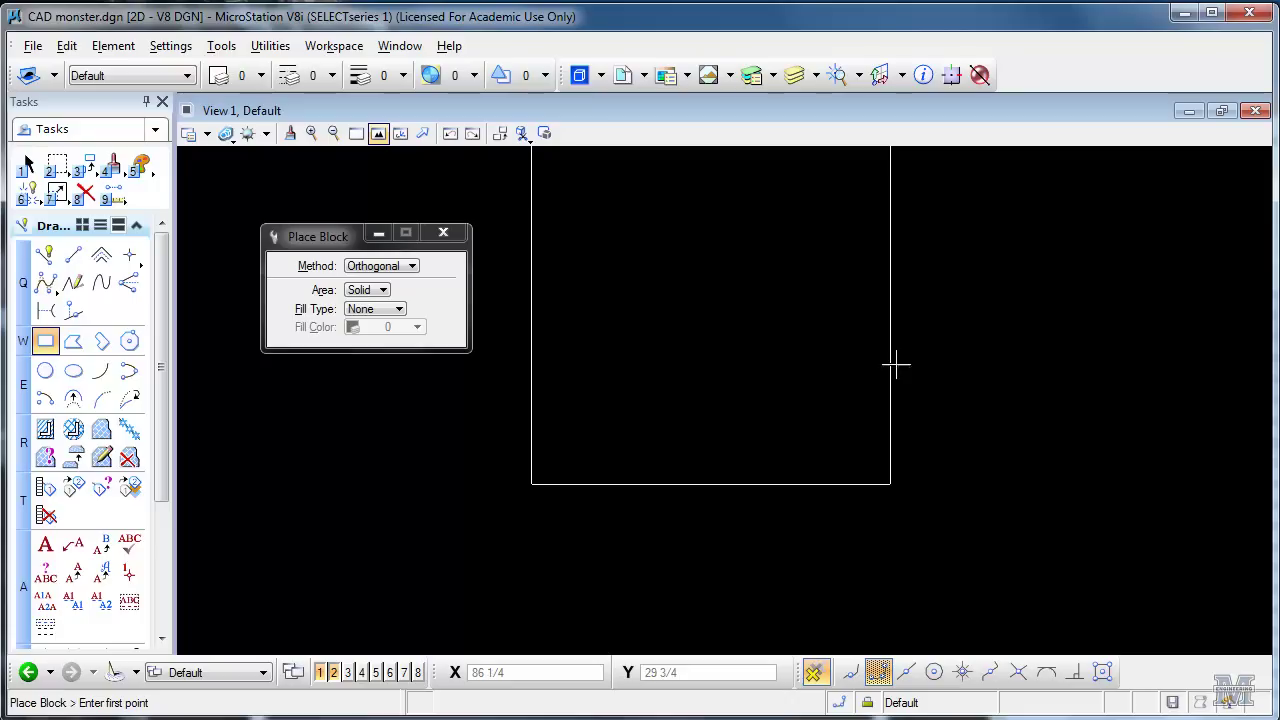
{"action": "left_click", "coordinate": [378, 133]}
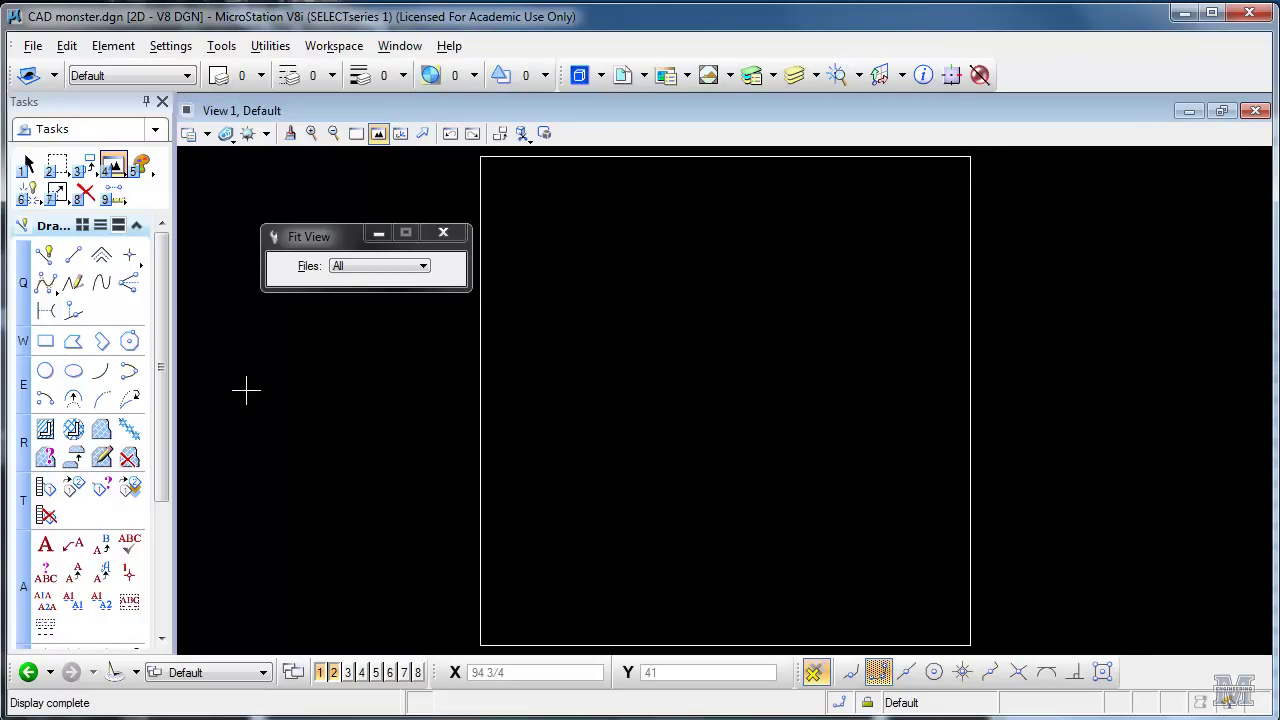
{"action": "left_click", "coordinate": [44, 374]}
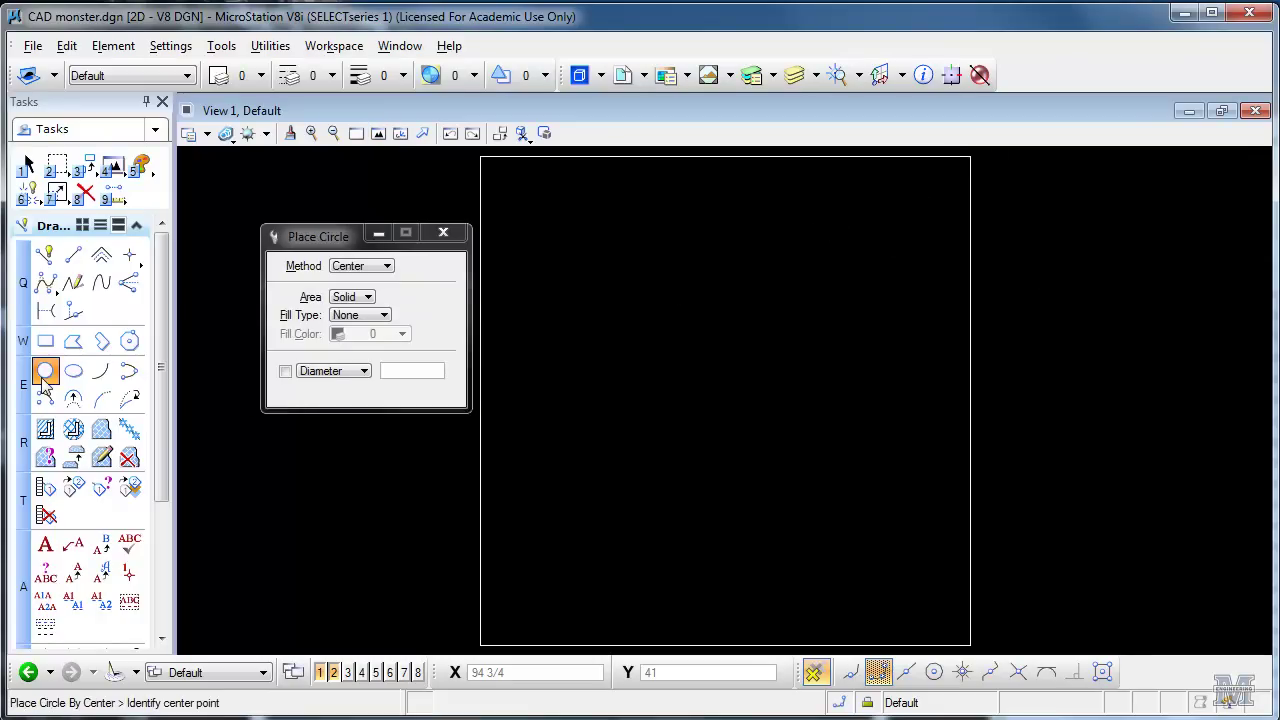
Draw a radius-8 eye circle offset 1 1/4 and 12 from the square's top-right corner.
{"action": "middle_click", "coordinate": [970, 157]}
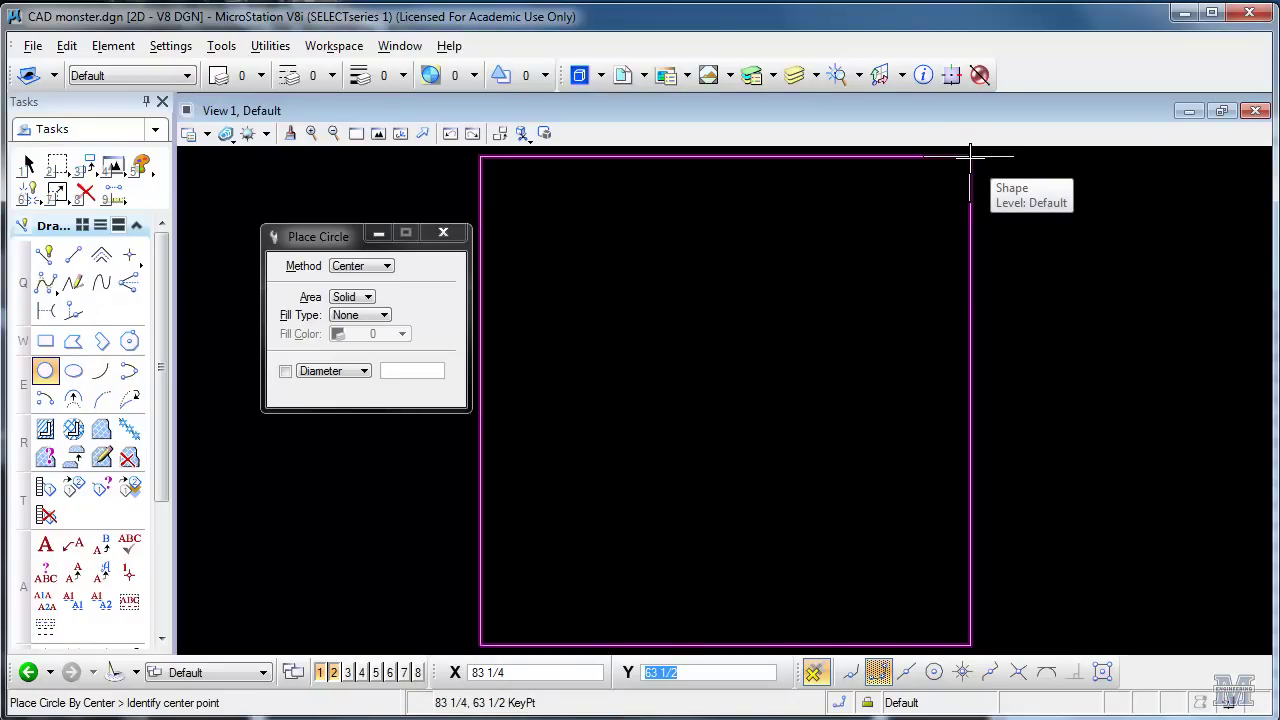
{"action": "key", "text": "o"}
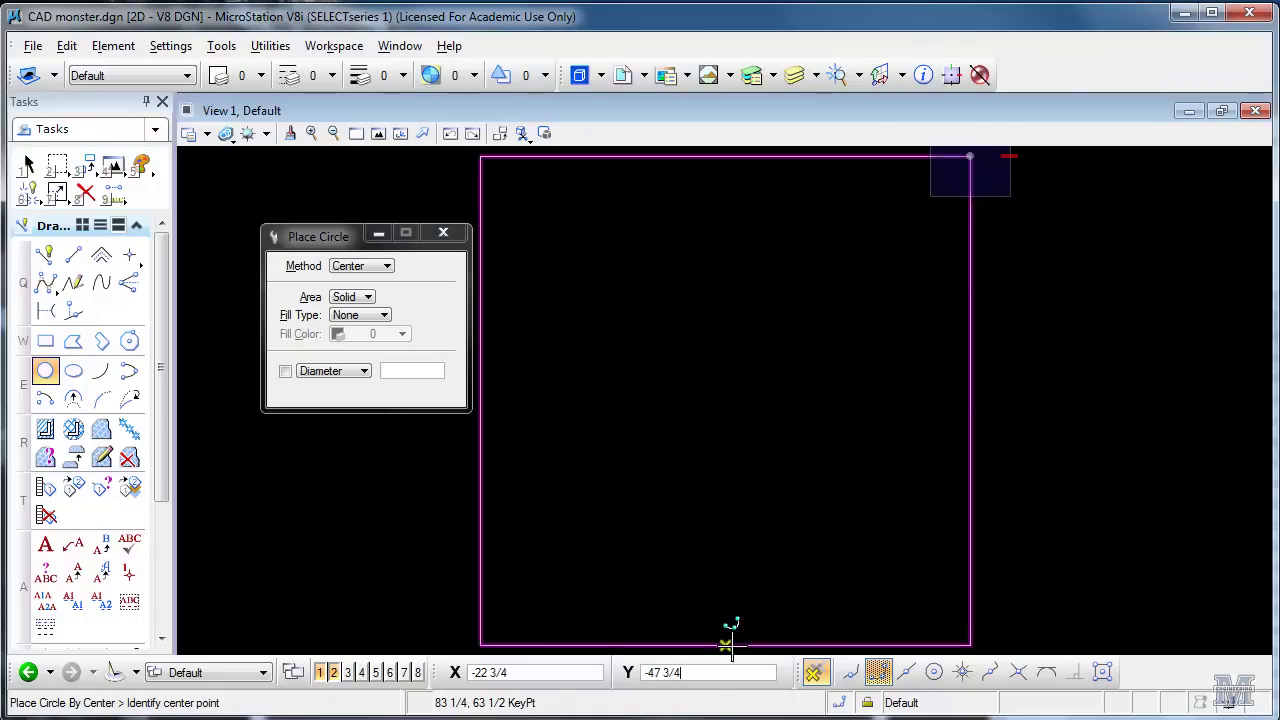
{"action": "type", "text": "1 1/4"}
{"action": "middle_click", "coordinate": [970, 157]}
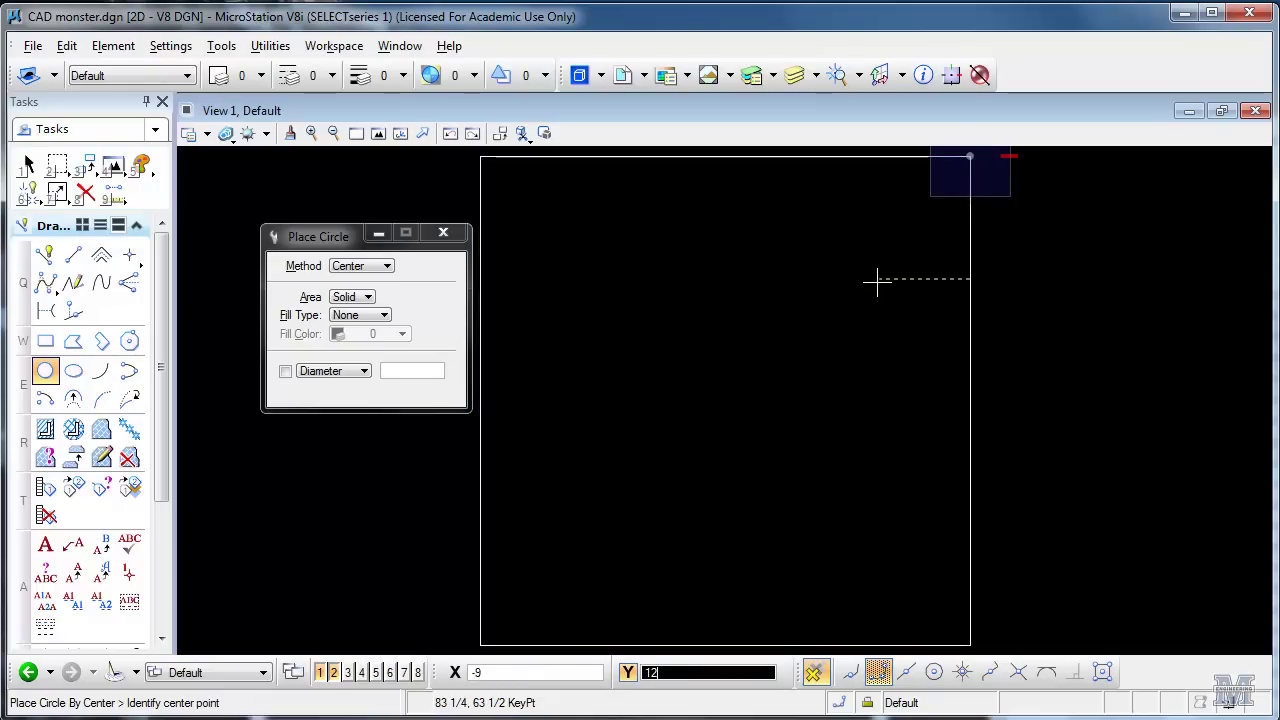
{"action": "key", "text": "Tab"}
{"action": "type", "text": "12"}
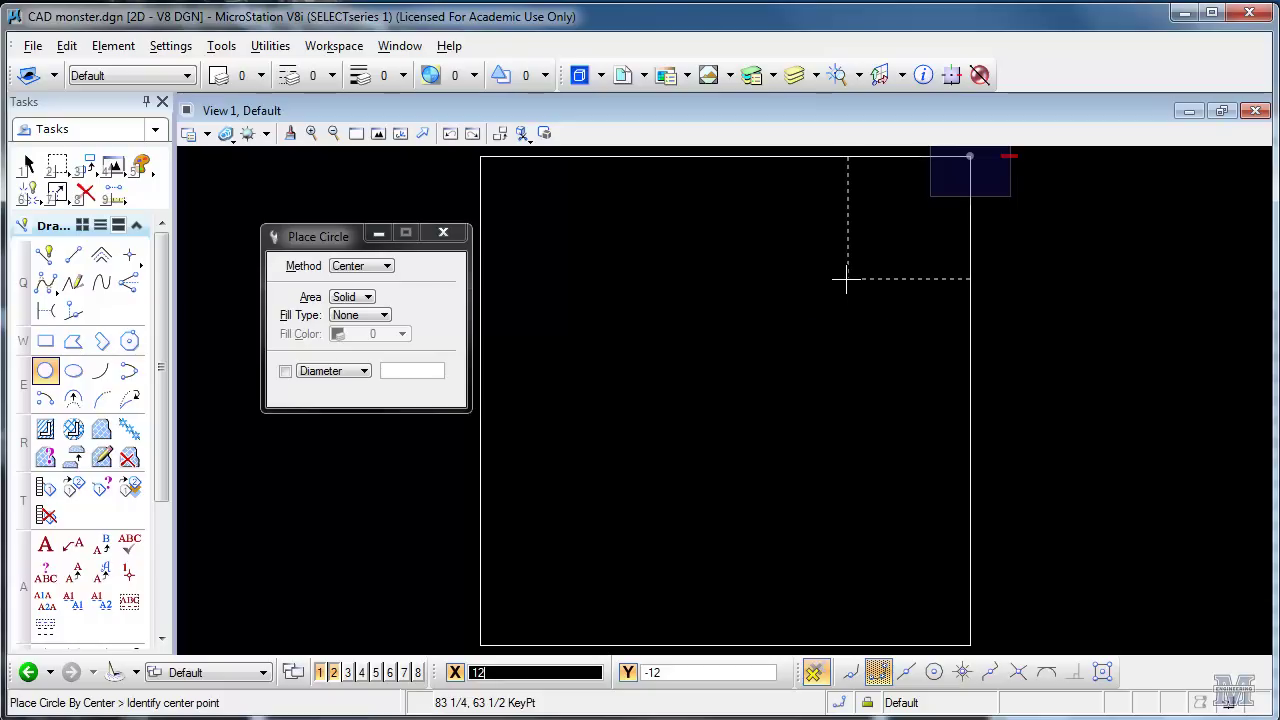
{"action": "left_click", "coordinate": [845, 279]}
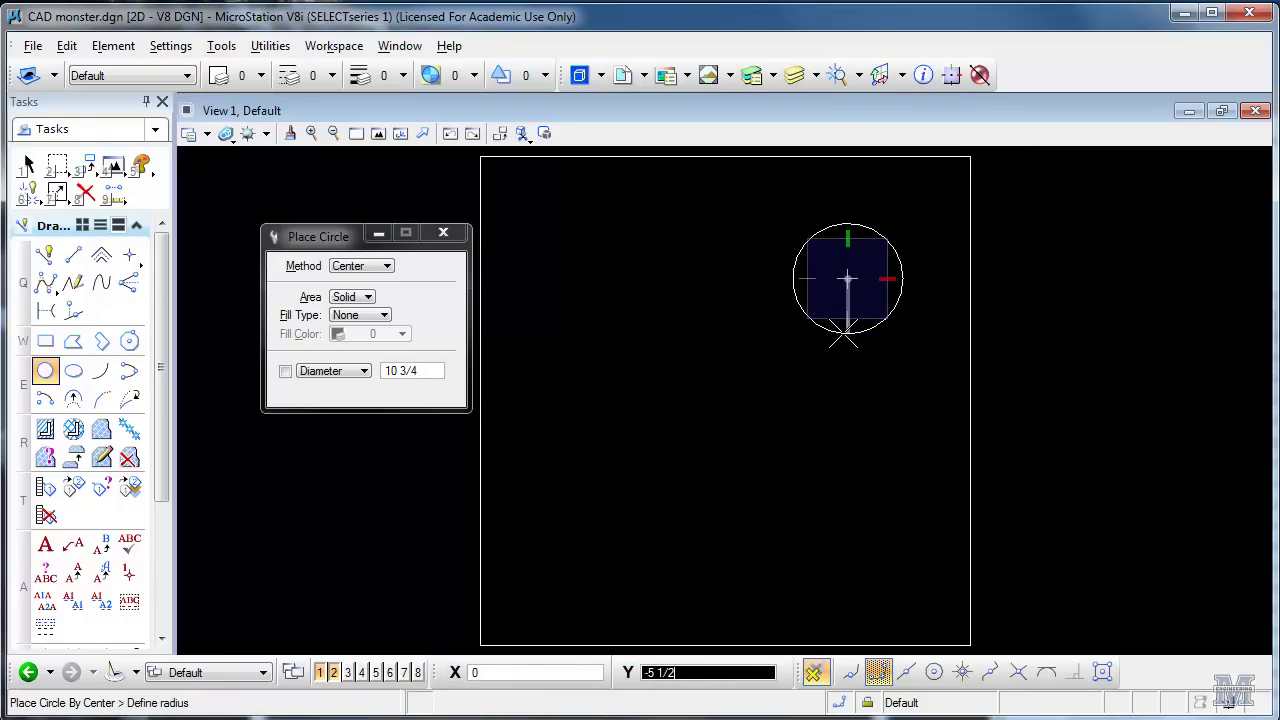
{"action": "type", "text": "8"}
{"action": "left_click", "coordinate": [844, 336]}
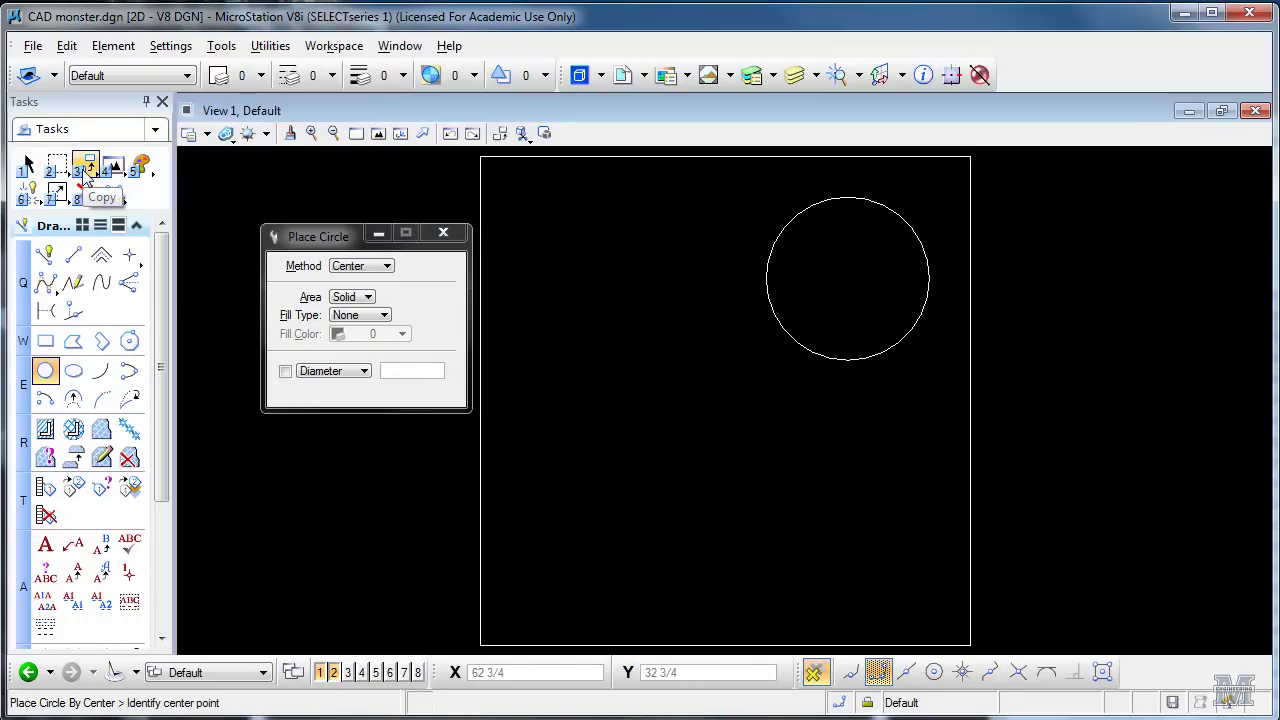
Copy the eye circle 24 units to the left to form the second eye.
{"action": "left_click", "coordinate": [87, 168]}
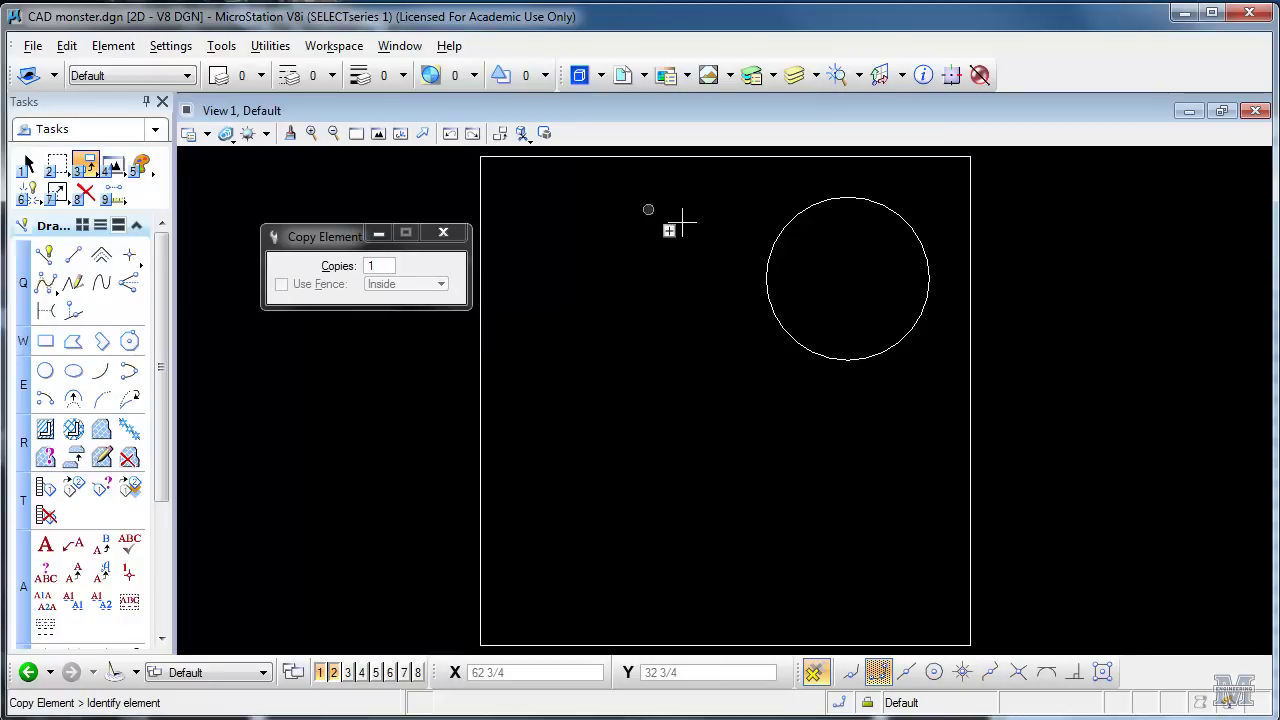
{"action": "left_click", "coordinate": [849, 275]}
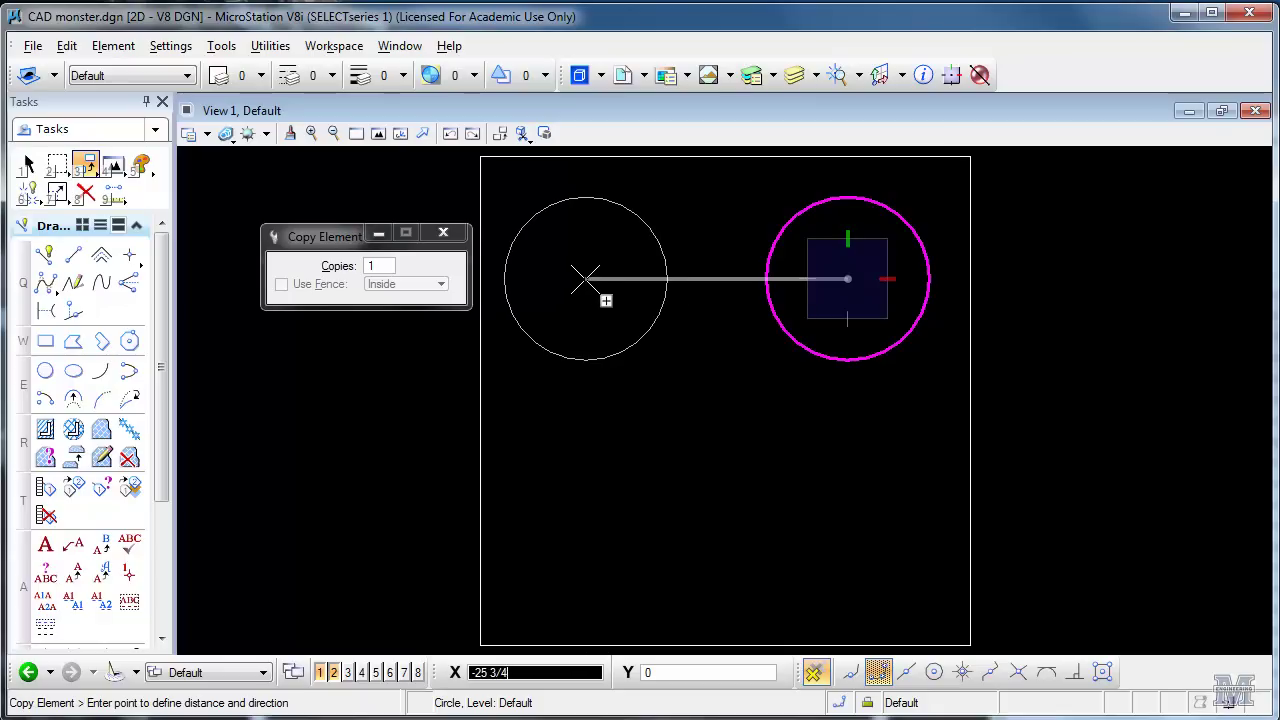
{"action": "type", "text": "24"}
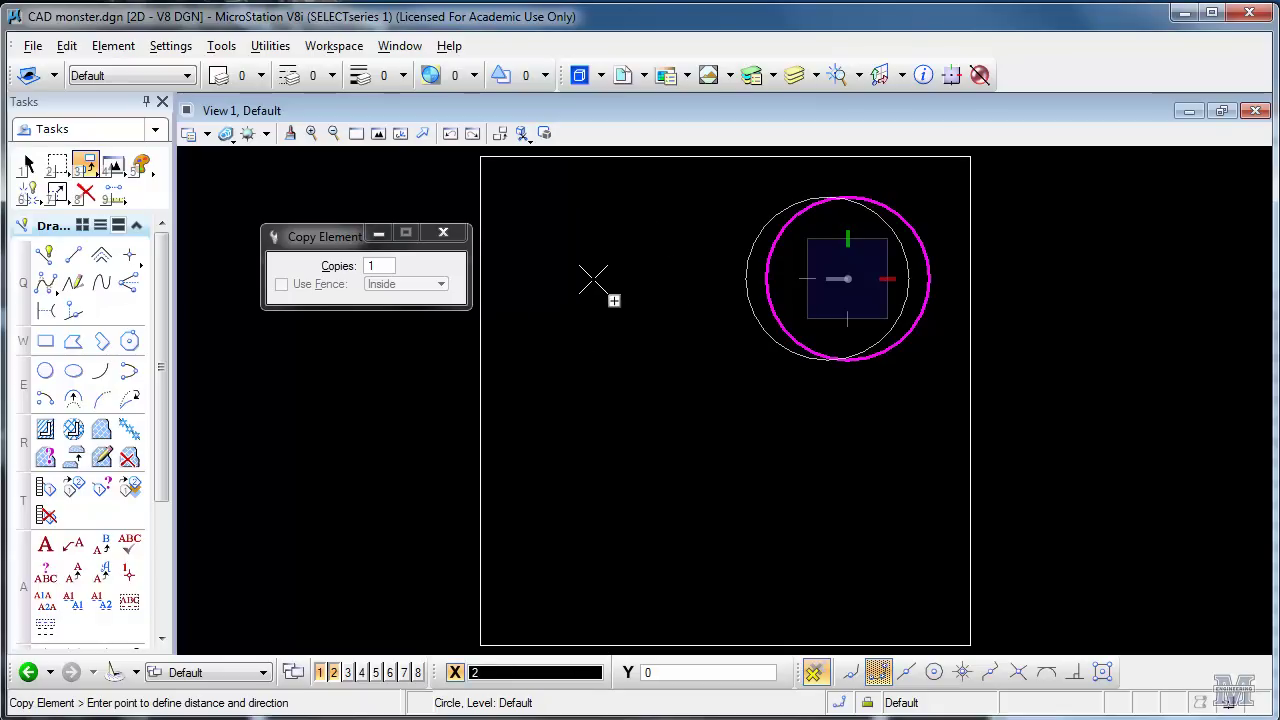
{"action": "left_click", "coordinate": [594, 280]}
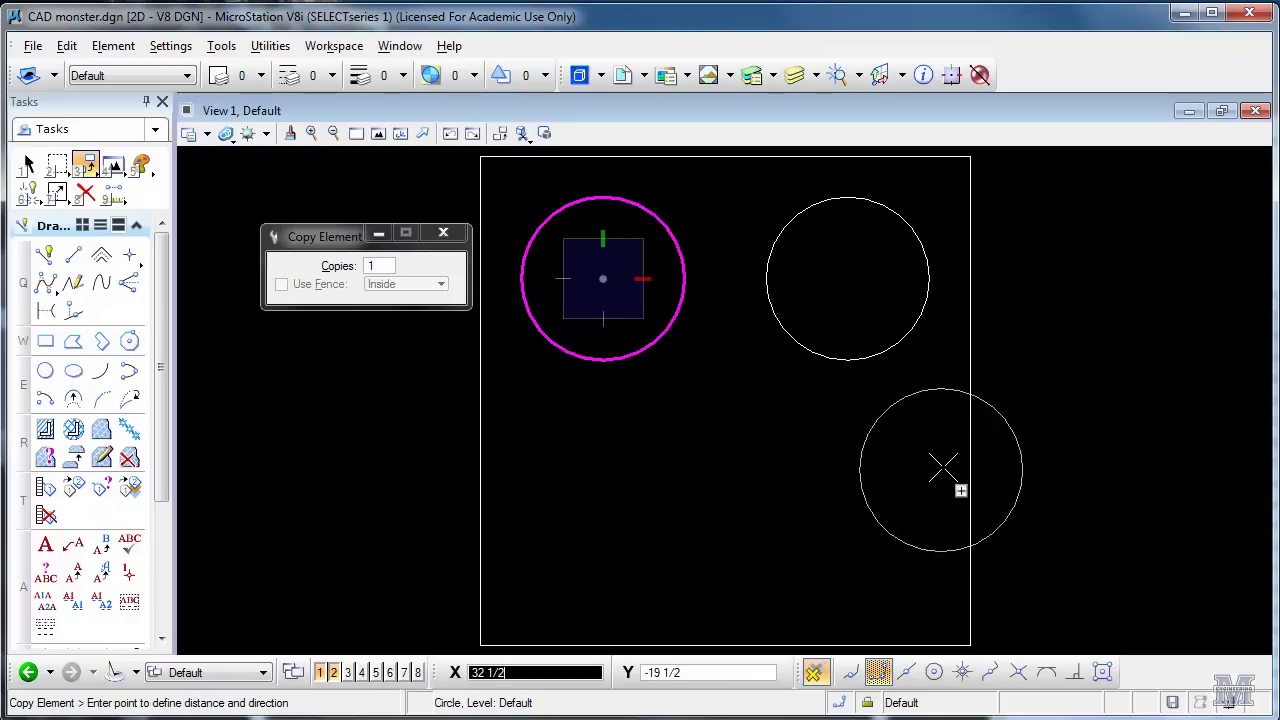
Undo the two stray circle copies placed at the right of the square.
{"action": "left_click", "coordinate": [1063, 443]}
{"action": "left_click", "coordinate": [1119, 251]}
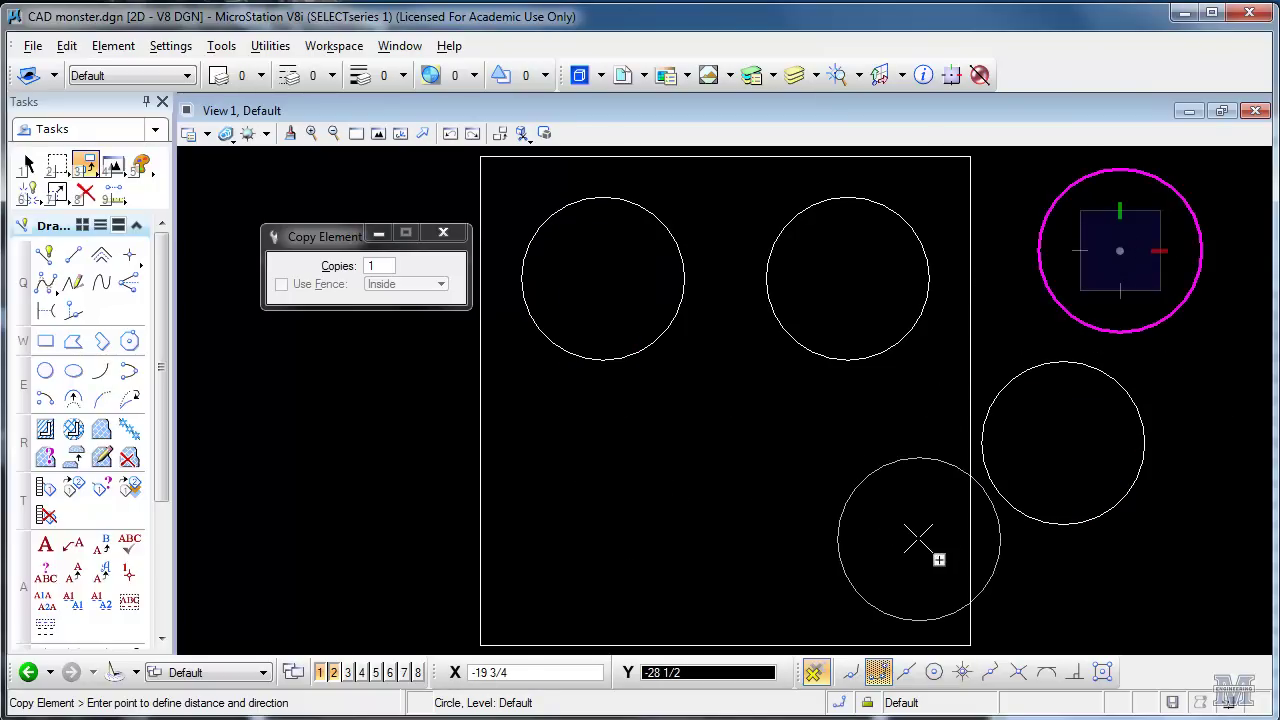
{"action": "right_click", "coordinate": [918, 540]}
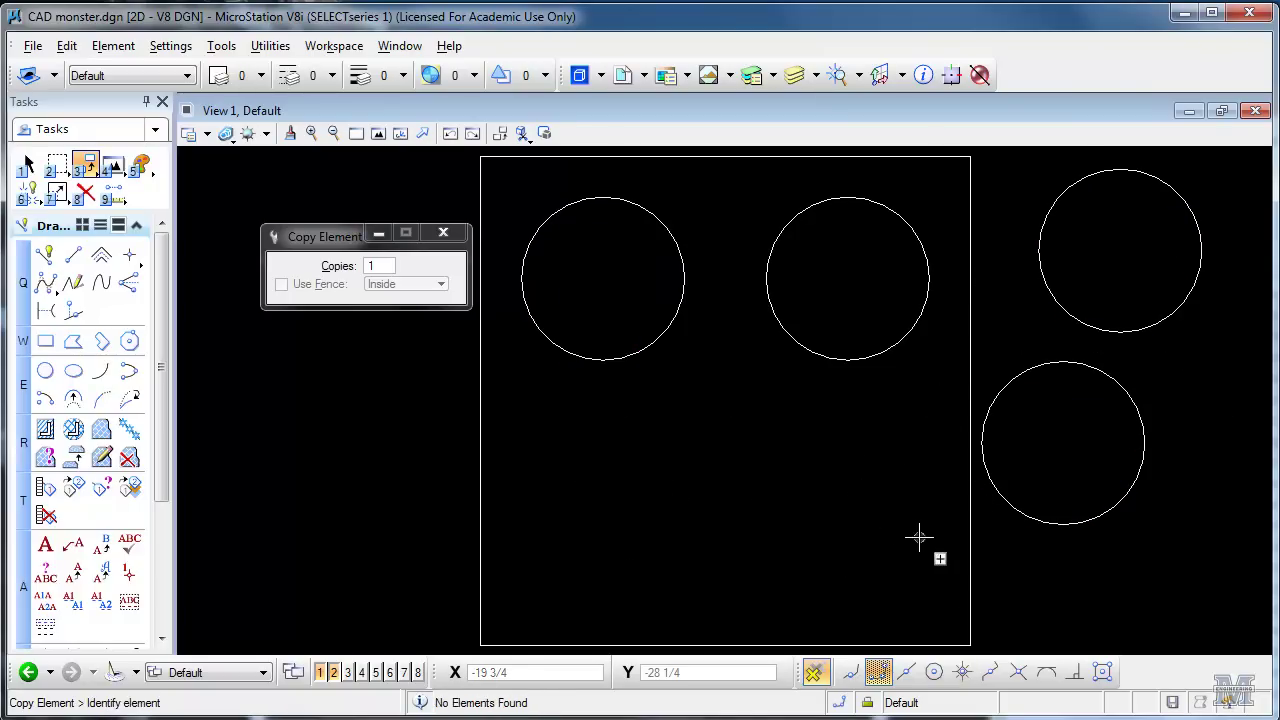
{"action": "left_click", "coordinate": [66, 45]}
{"action": "left_click", "coordinate": [81, 71]}
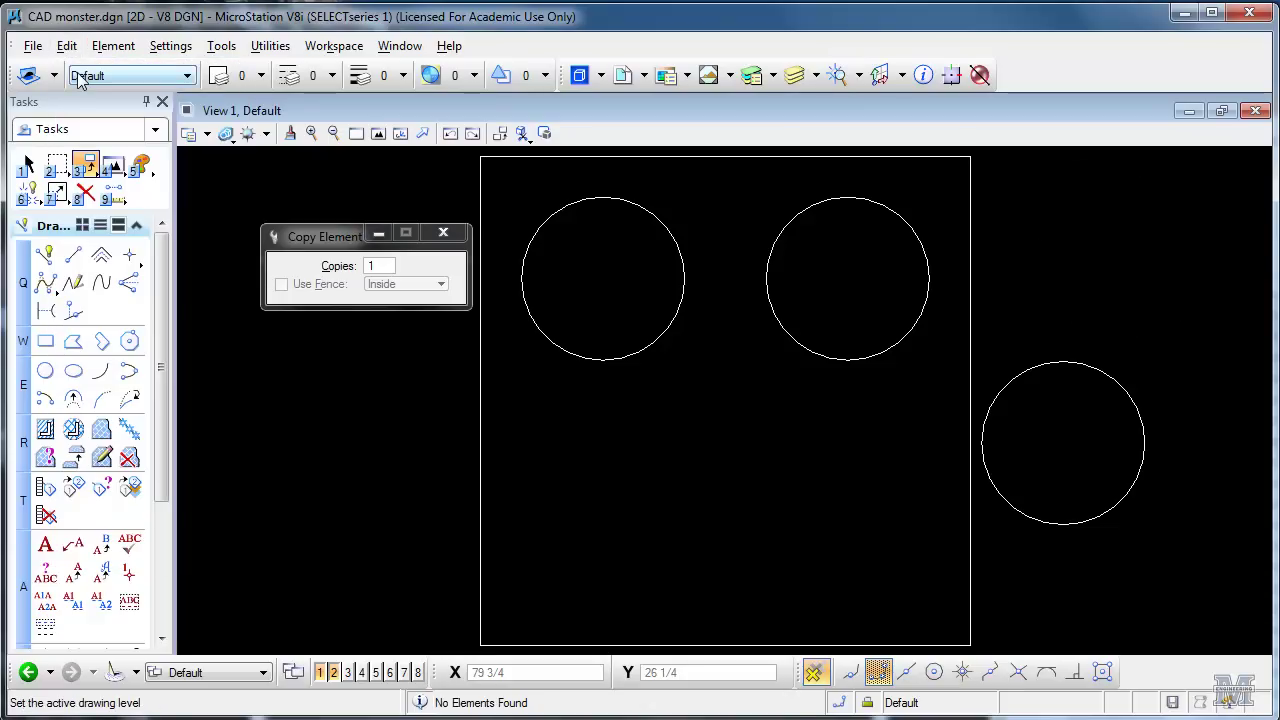
{"action": "key", "text": "ctrl+z"}
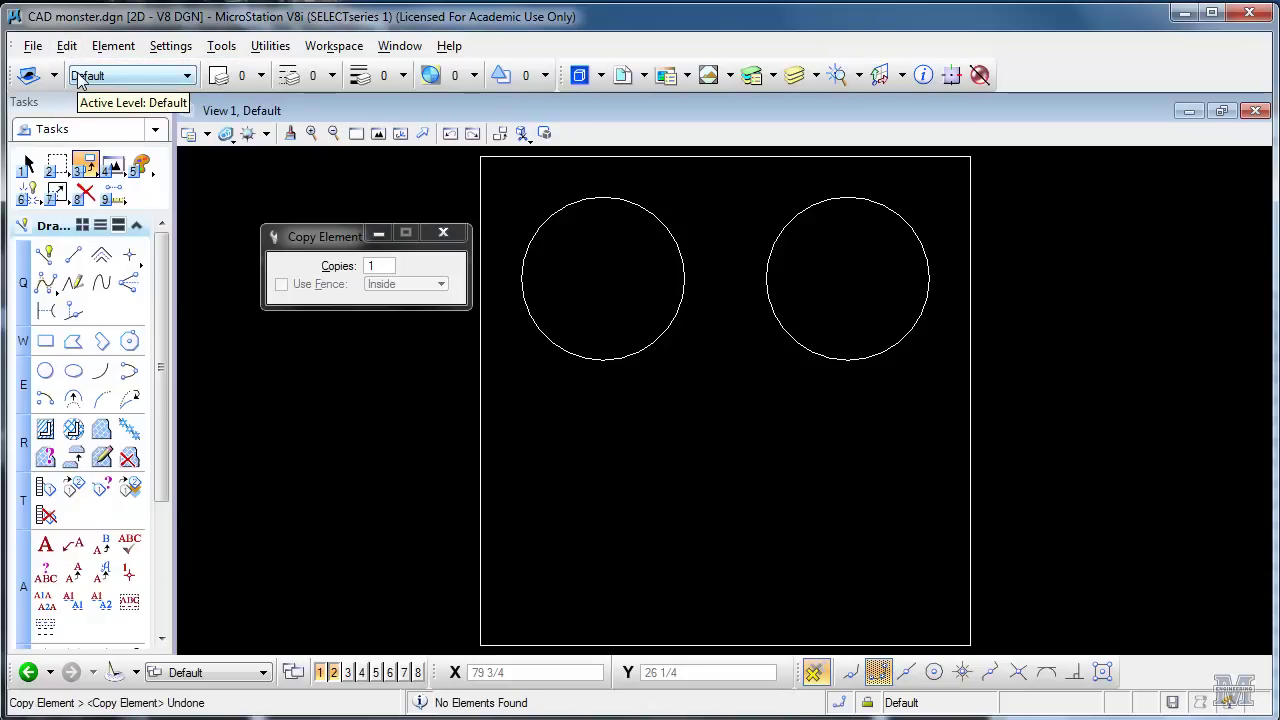
{"action": "left_click", "coordinate": [45, 255]}
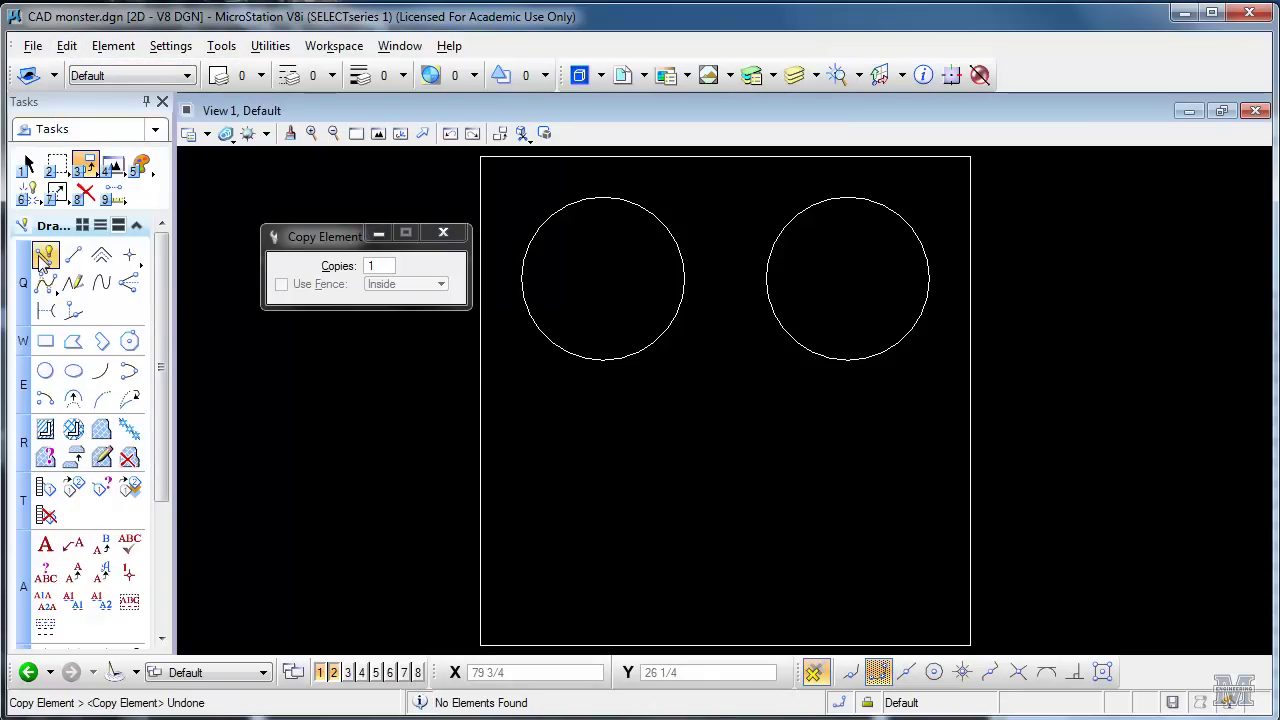
Draw the nose as a three-vertex SmartLine angling down below the eyes.
{"action": "left_click", "coordinate": [720, 316]}
{"action": "left_click", "coordinate": [773, 425]}
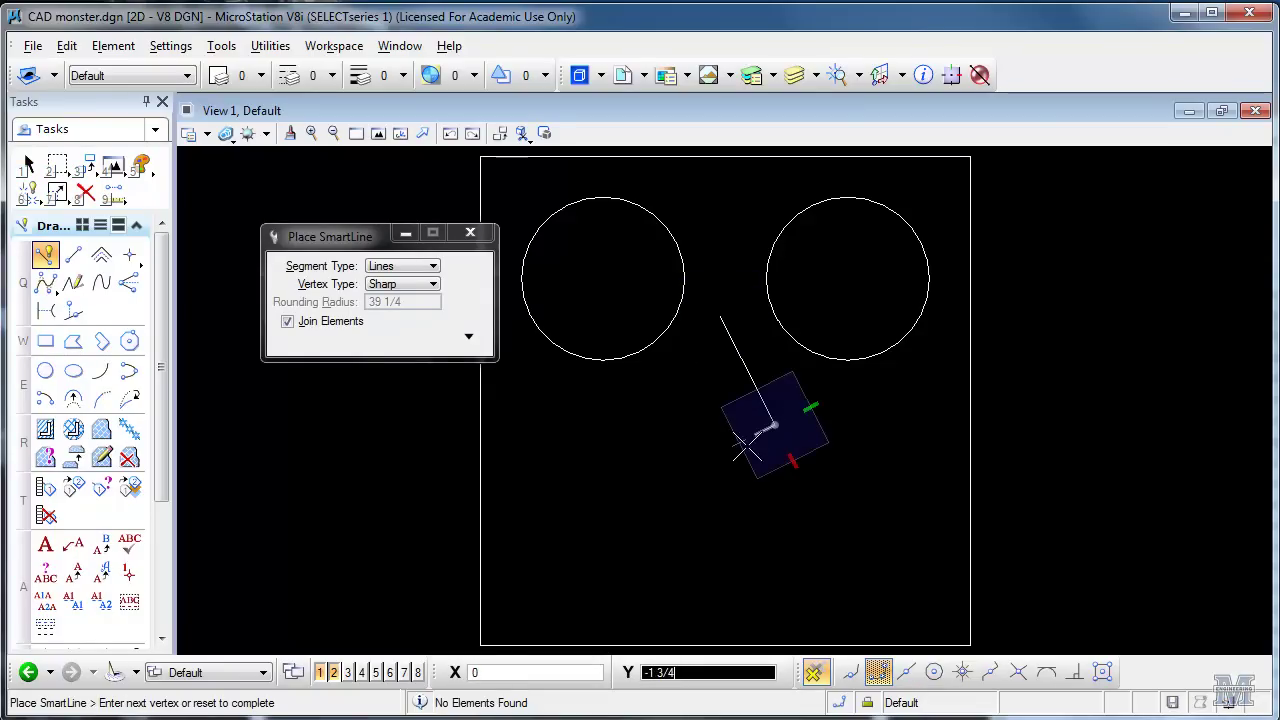
{"action": "left_click", "coordinate": [657, 499]}
{"action": "right_click", "coordinate": [657, 499]}
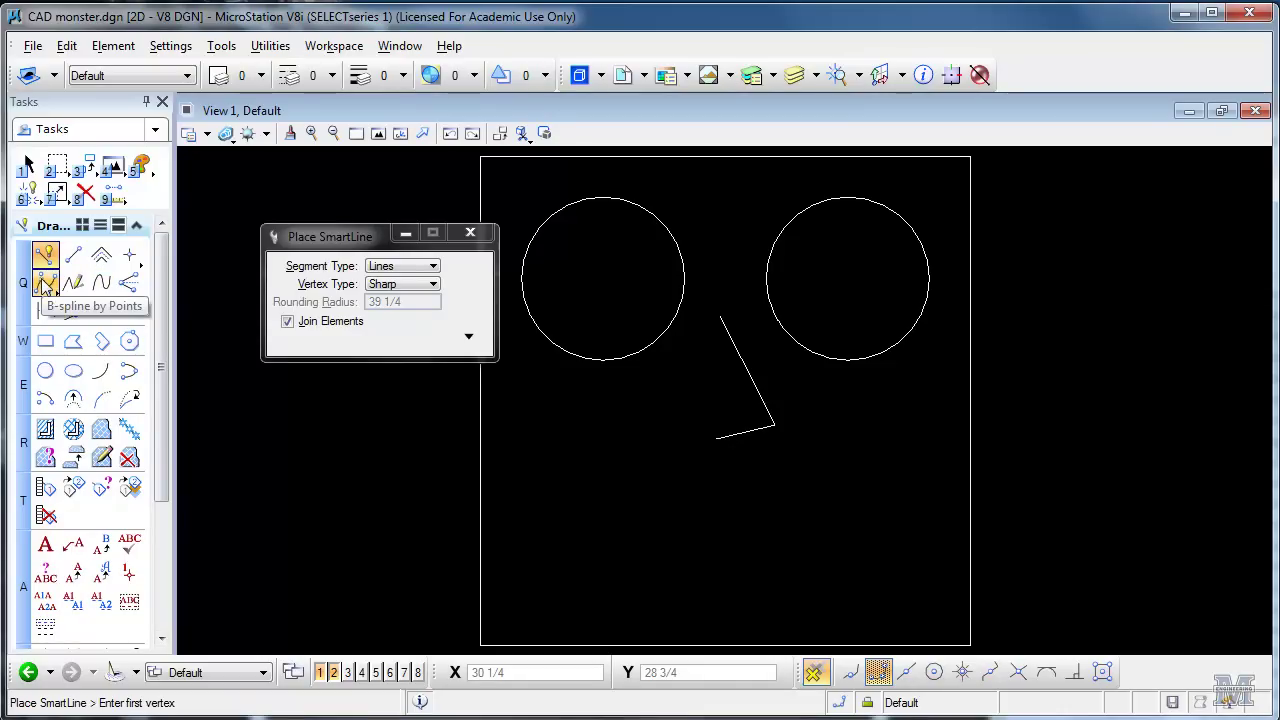
Draw the smile as a B-spline through five points curving beneath the nose.
{"action": "left_click", "coordinate": [45, 285]}
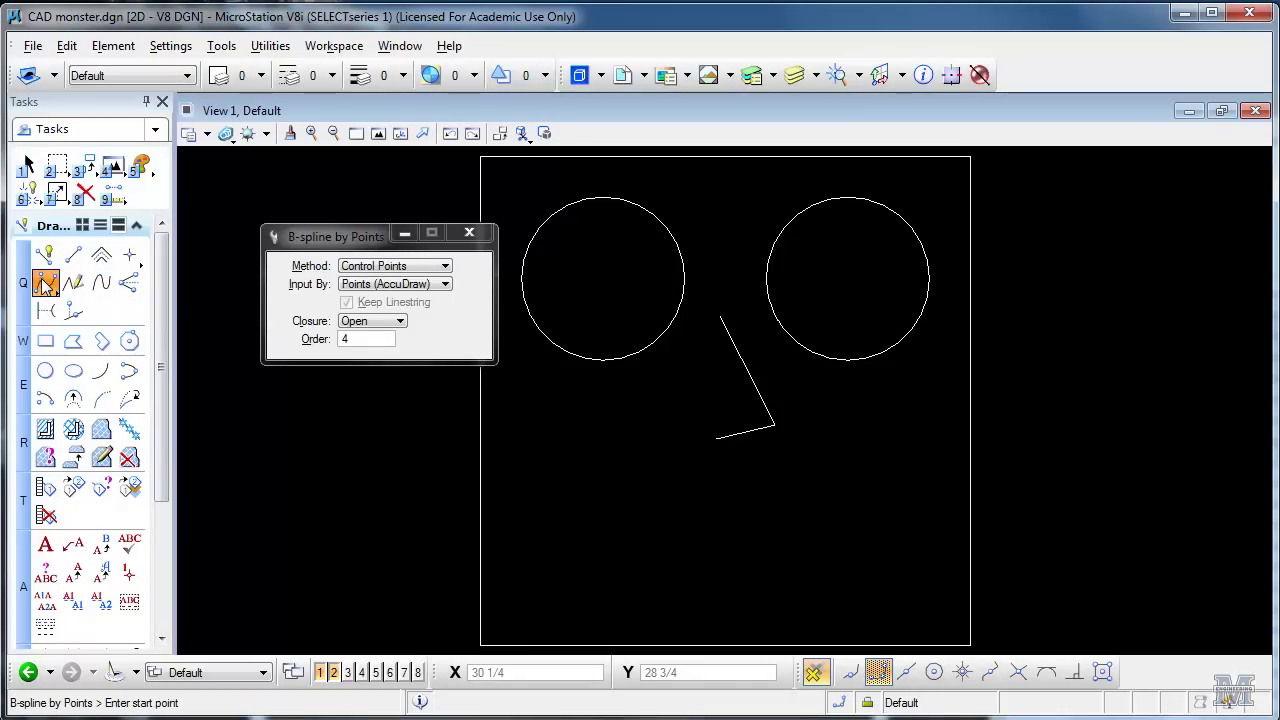
{"action": "left_click", "coordinate": [538, 454]}
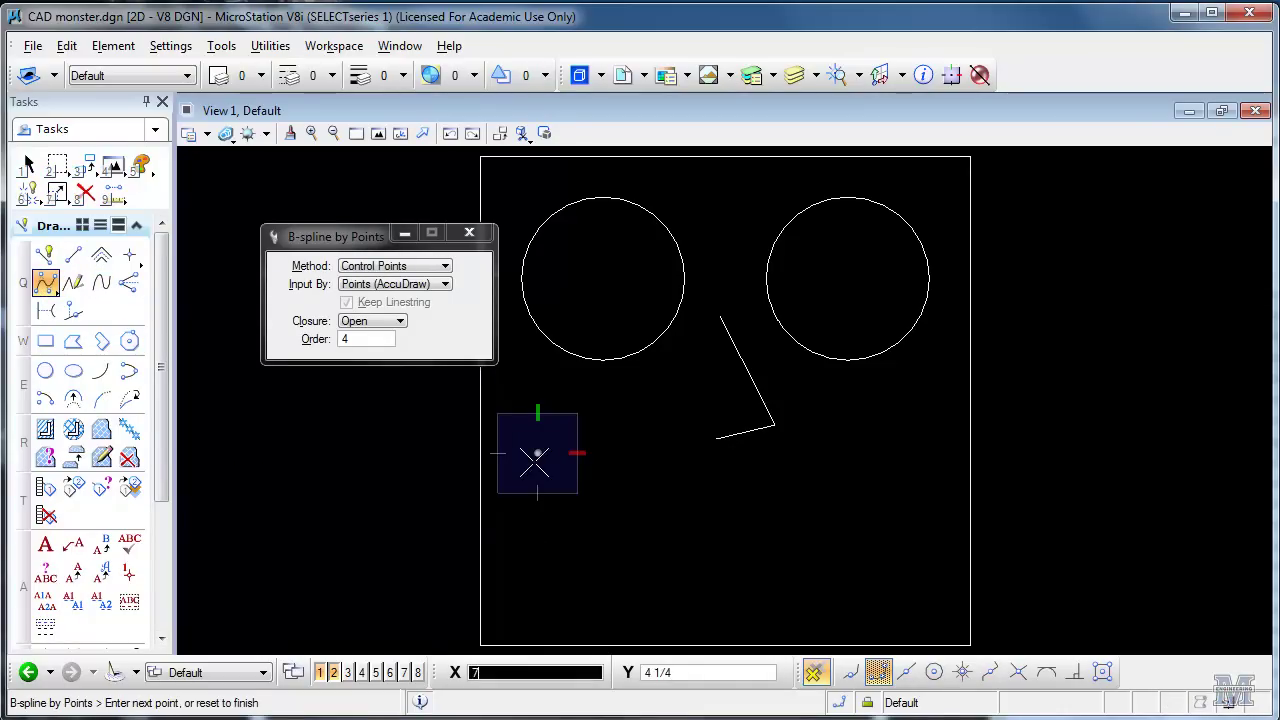
{"action": "left_click", "coordinate": [584, 551]}
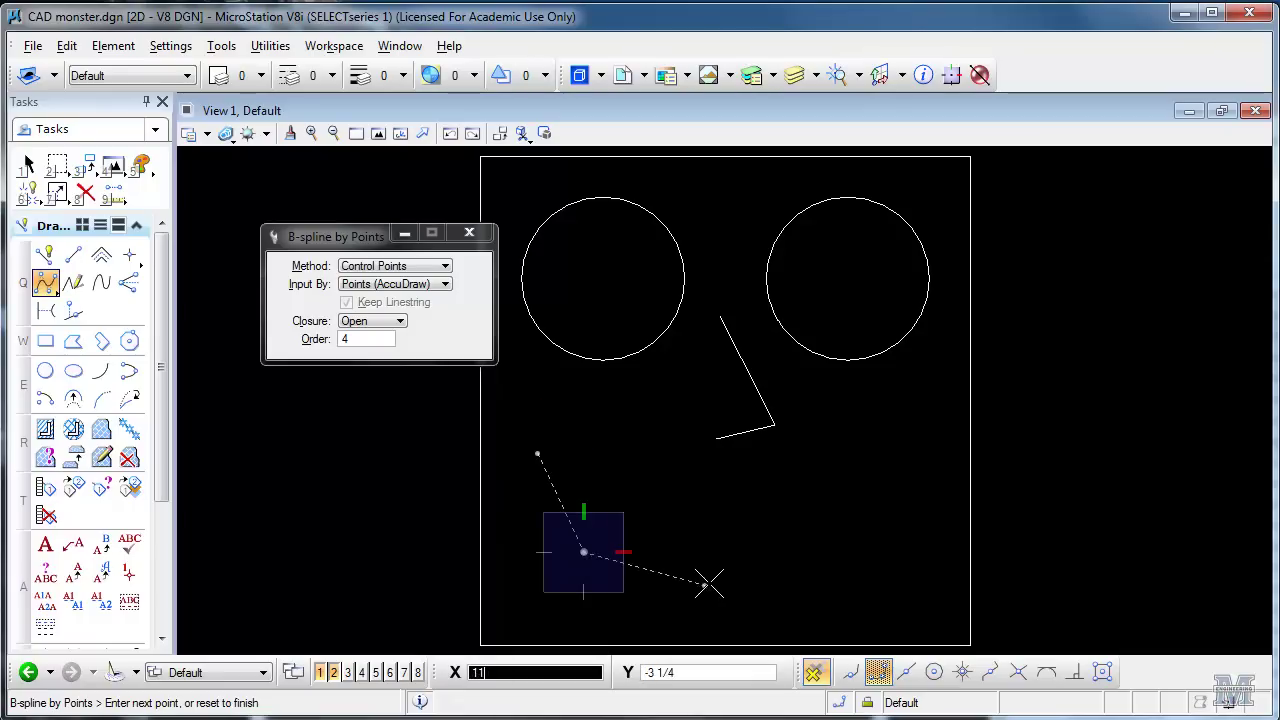
{"action": "left_click", "coordinate": [733, 563]}
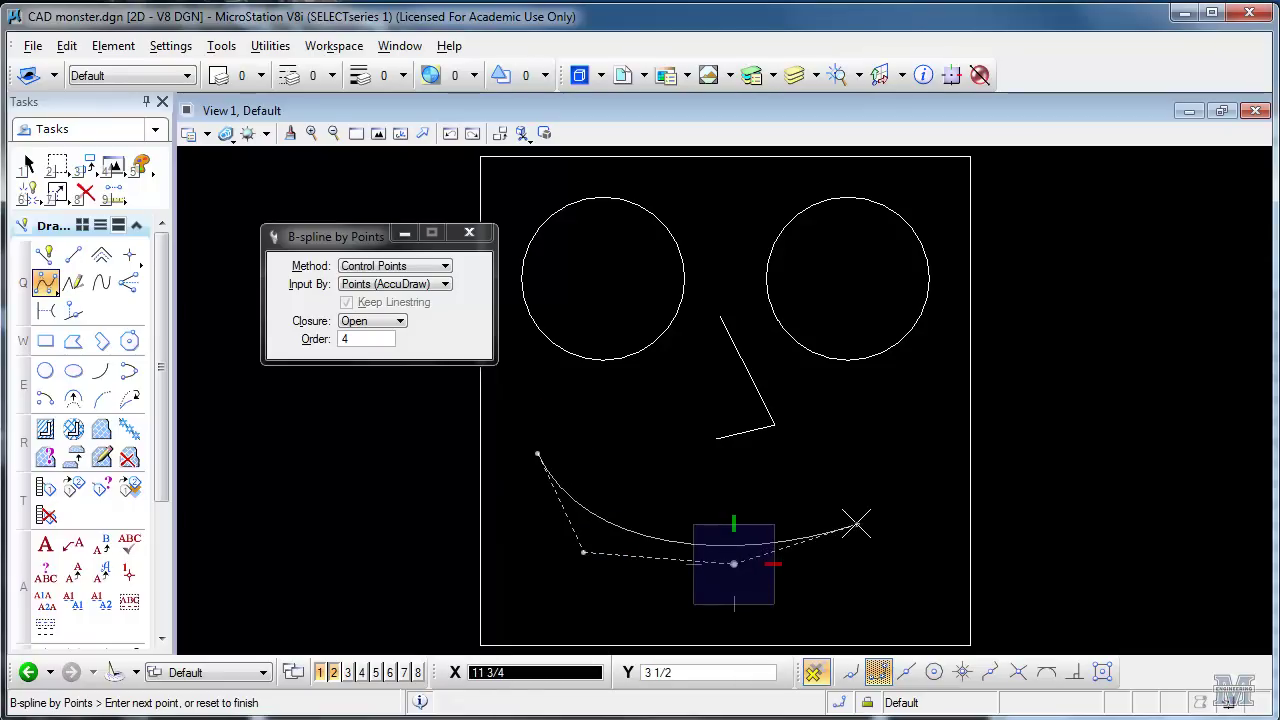
{"action": "left_click", "coordinate": [862, 518]}
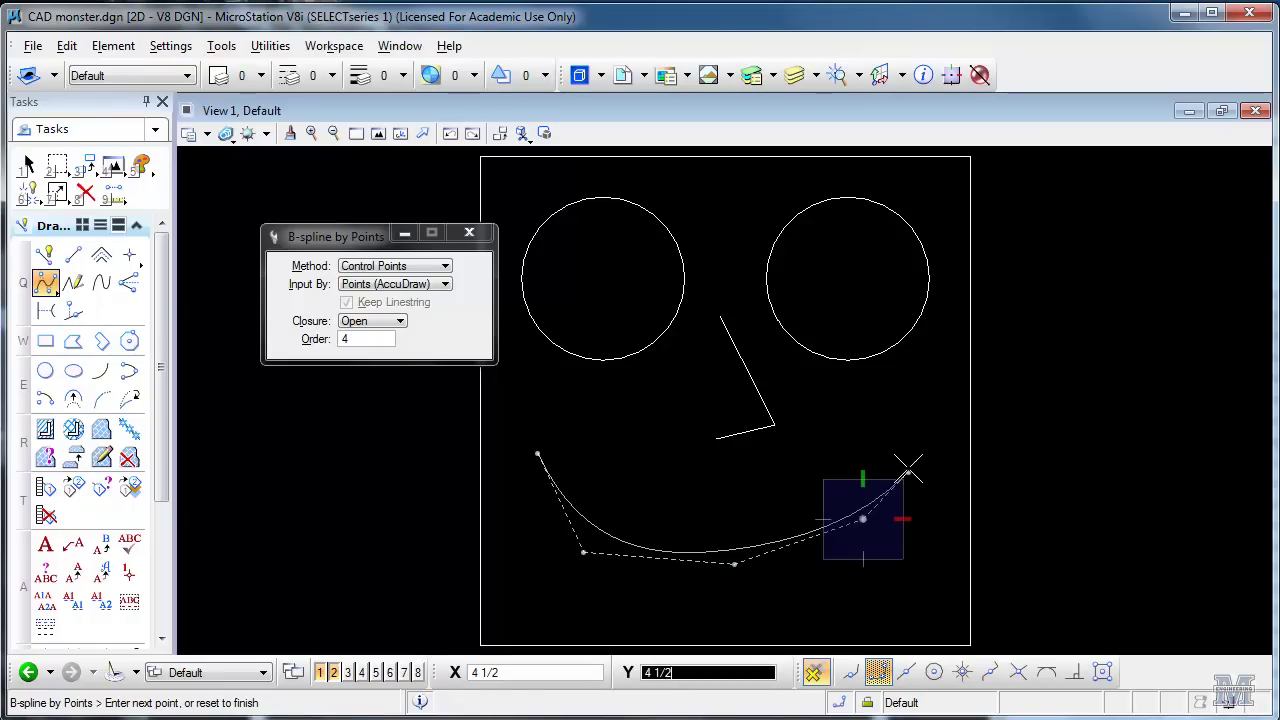
{"action": "left_click", "coordinate": [909, 439]}
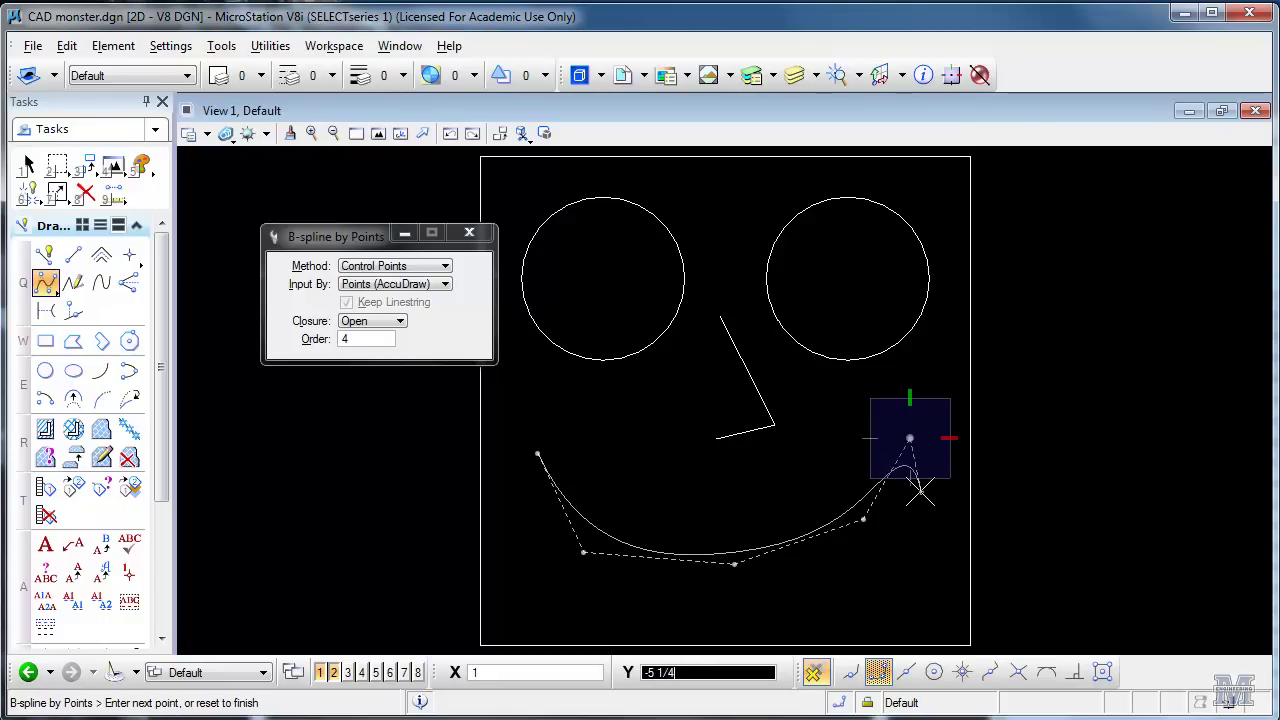
{"action": "right_click", "coordinate": [919, 490]}
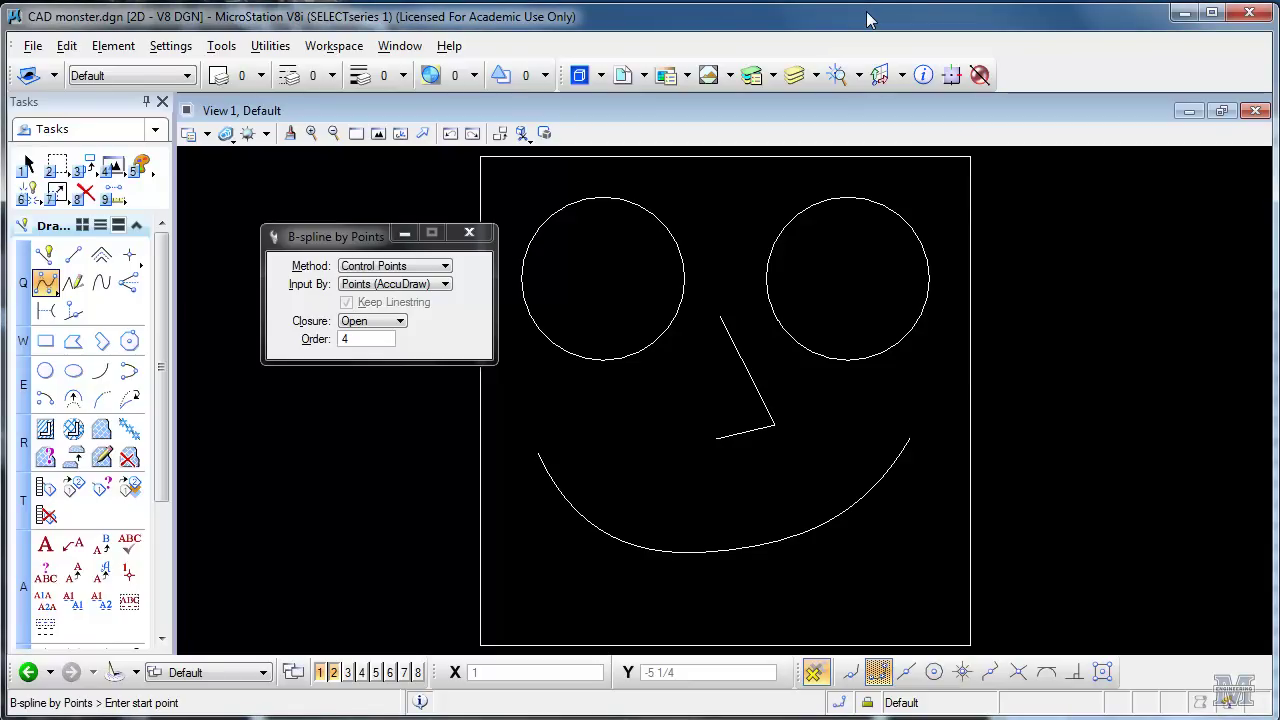
Open Print and select BD 301 Color LaserJet as the Windows printer.
{"action": "left_click", "coordinate": [33, 46]}
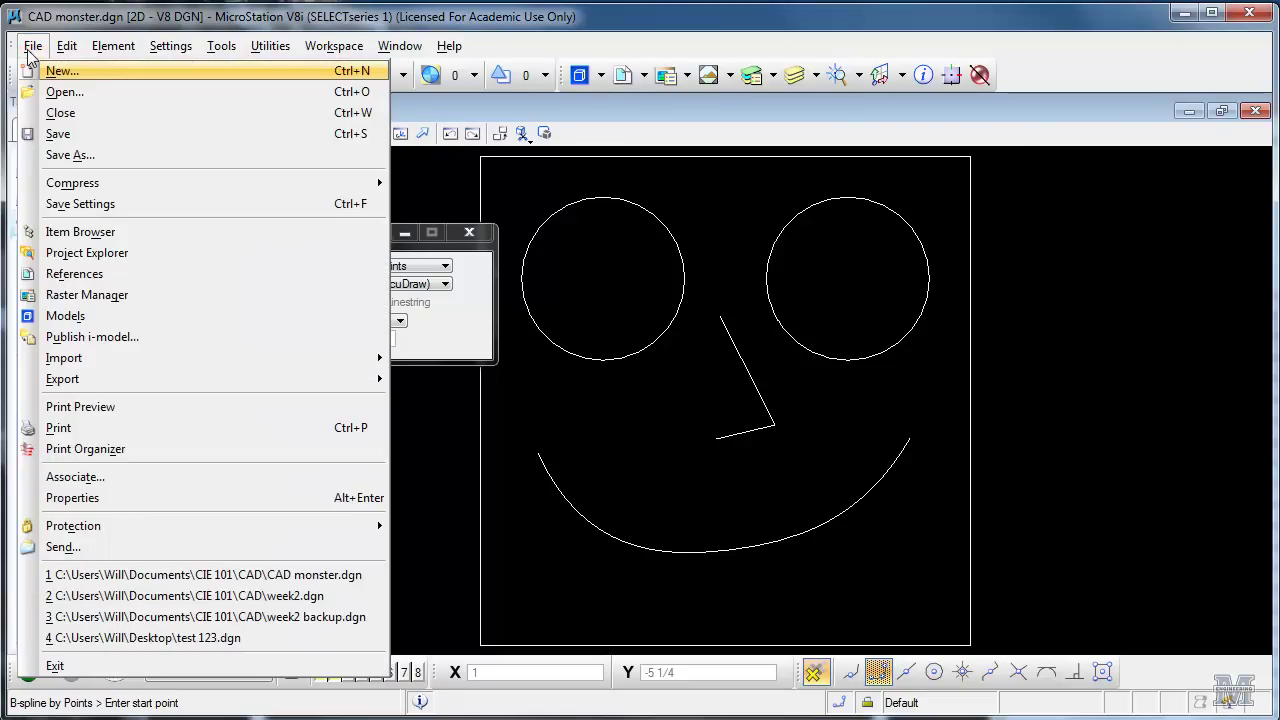
{"action": "left_click", "coordinate": [92, 430]}
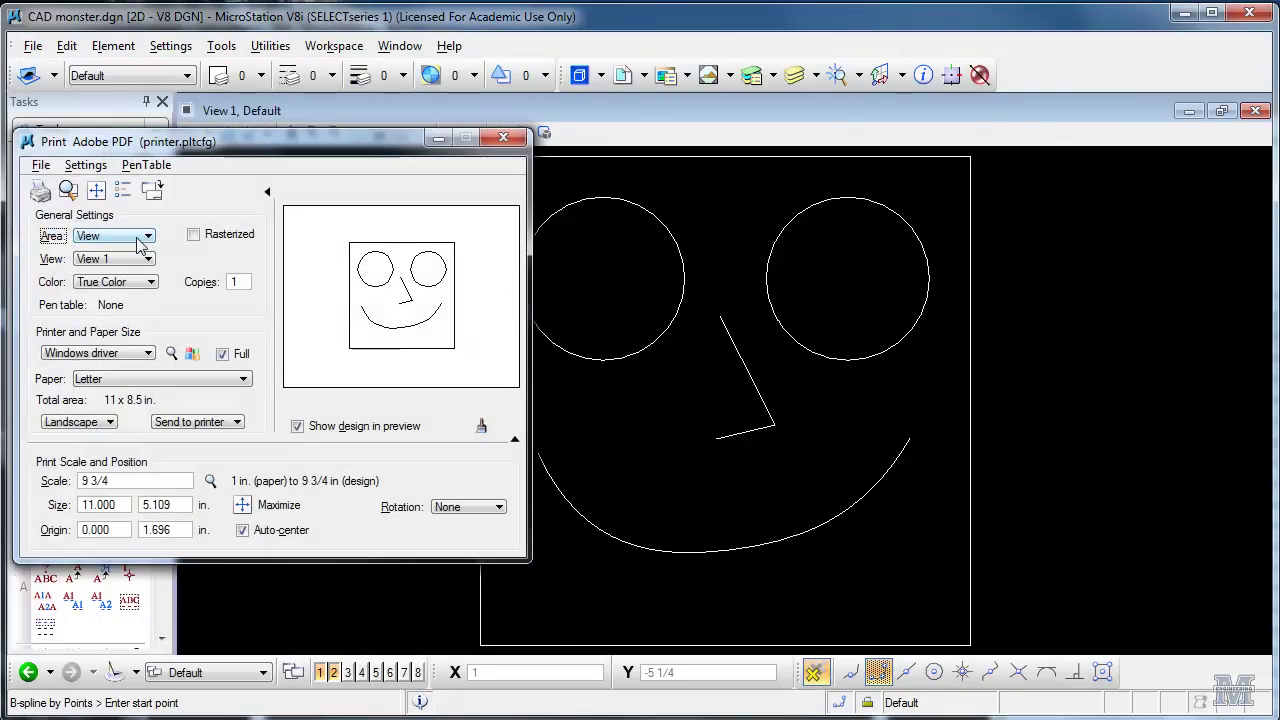
{"action": "left_click", "coordinate": [145, 354]}
{"action": "left_click", "coordinate": [143, 356]}
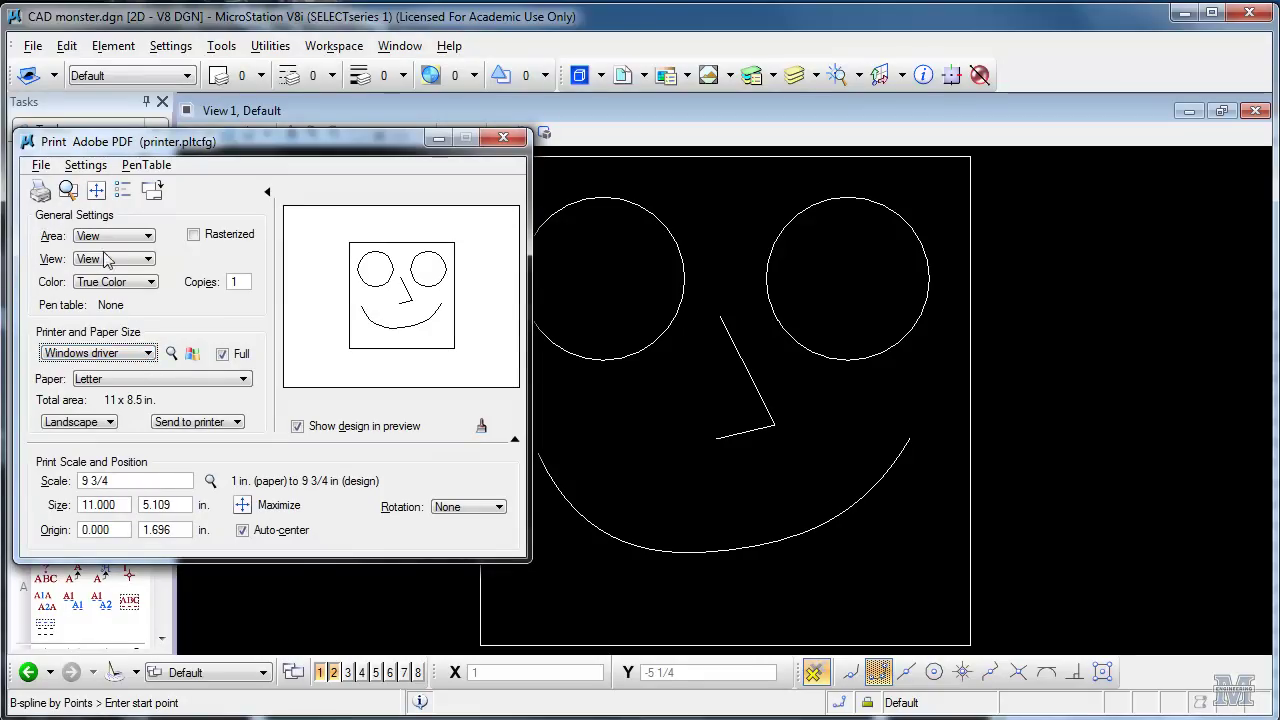
{"action": "left_click", "coordinate": [43, 167]}
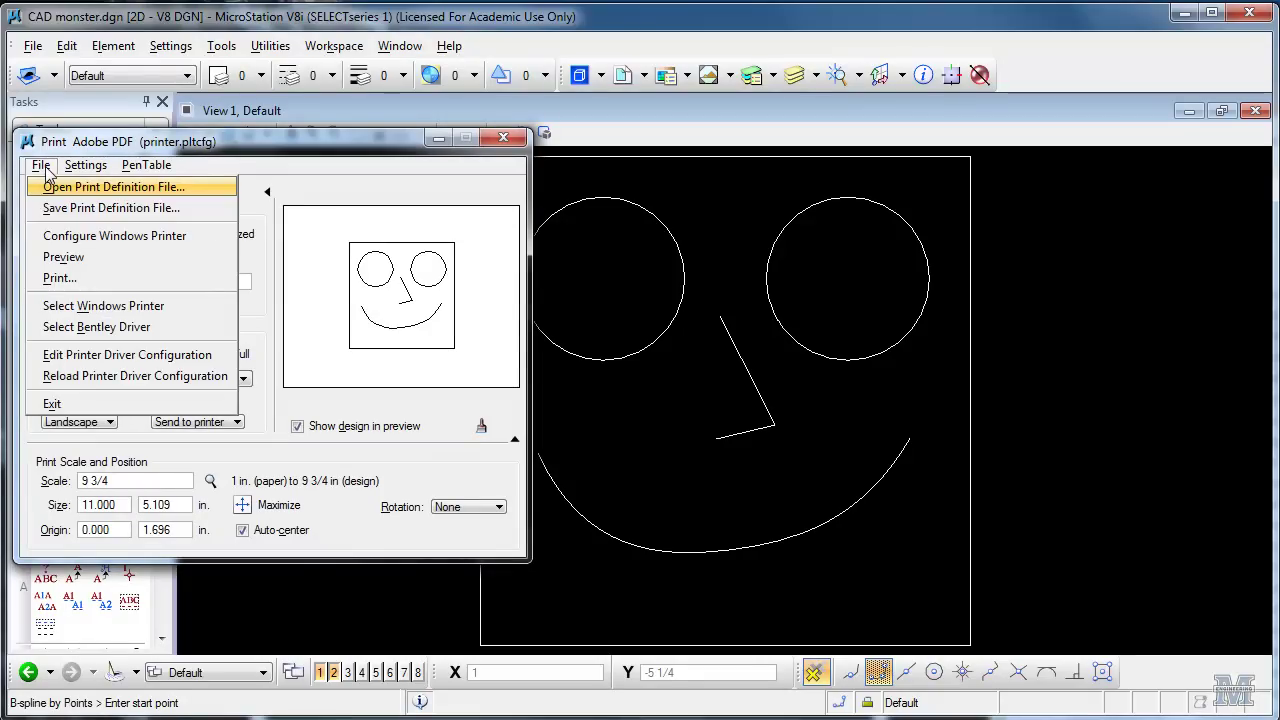
{"action": "left_click", "coordinate": [103, 306]}
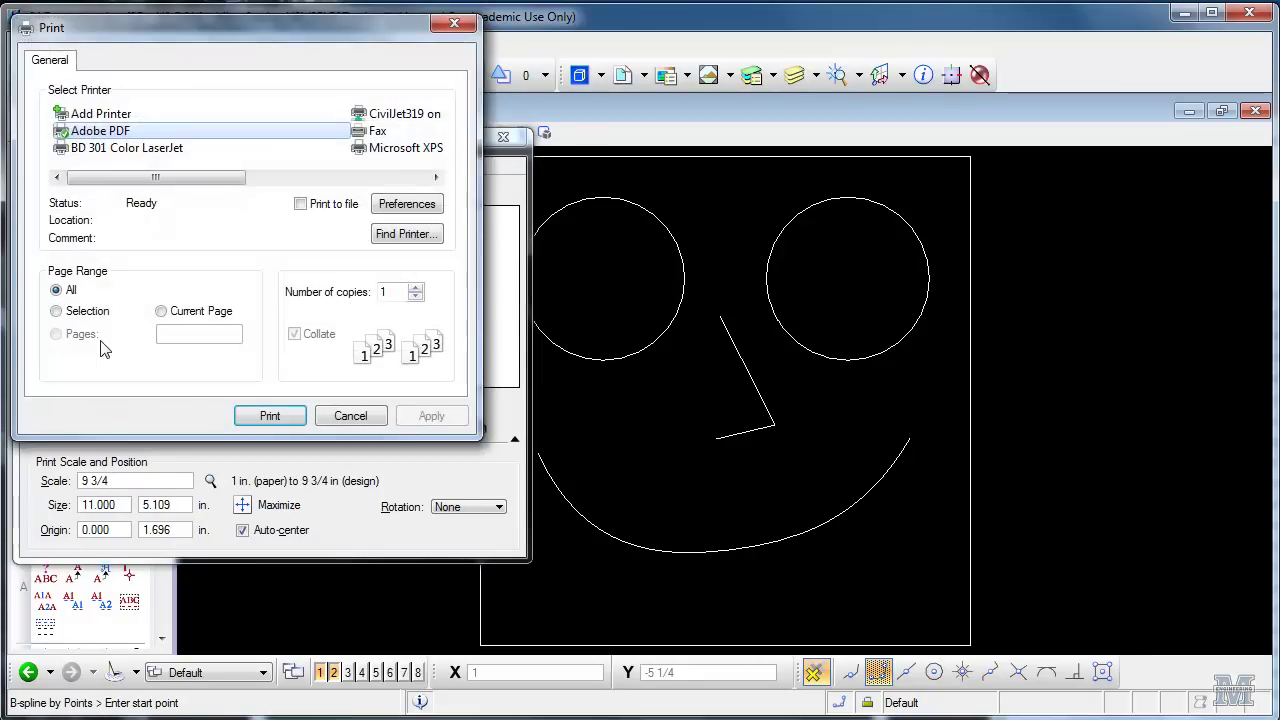
{"action": "left_click", "coordinate": [138, 148]}
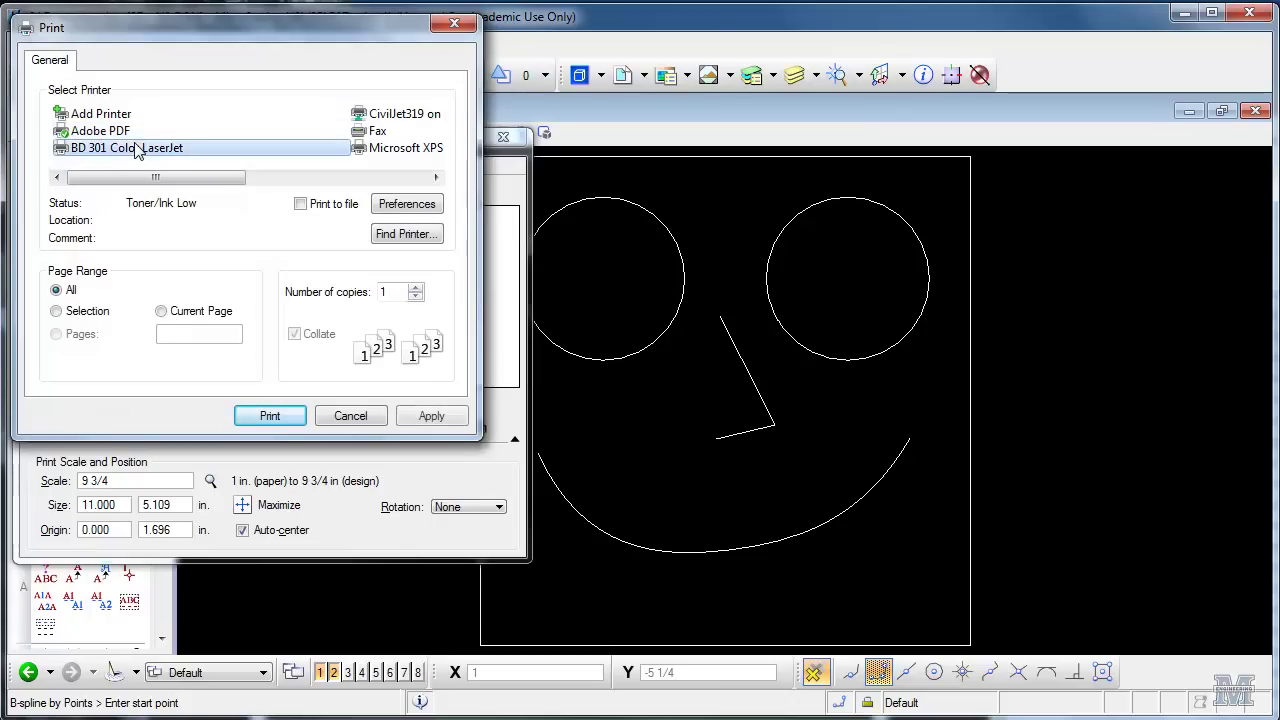
{"action": "left_click", "coordinate": [270, 416]}
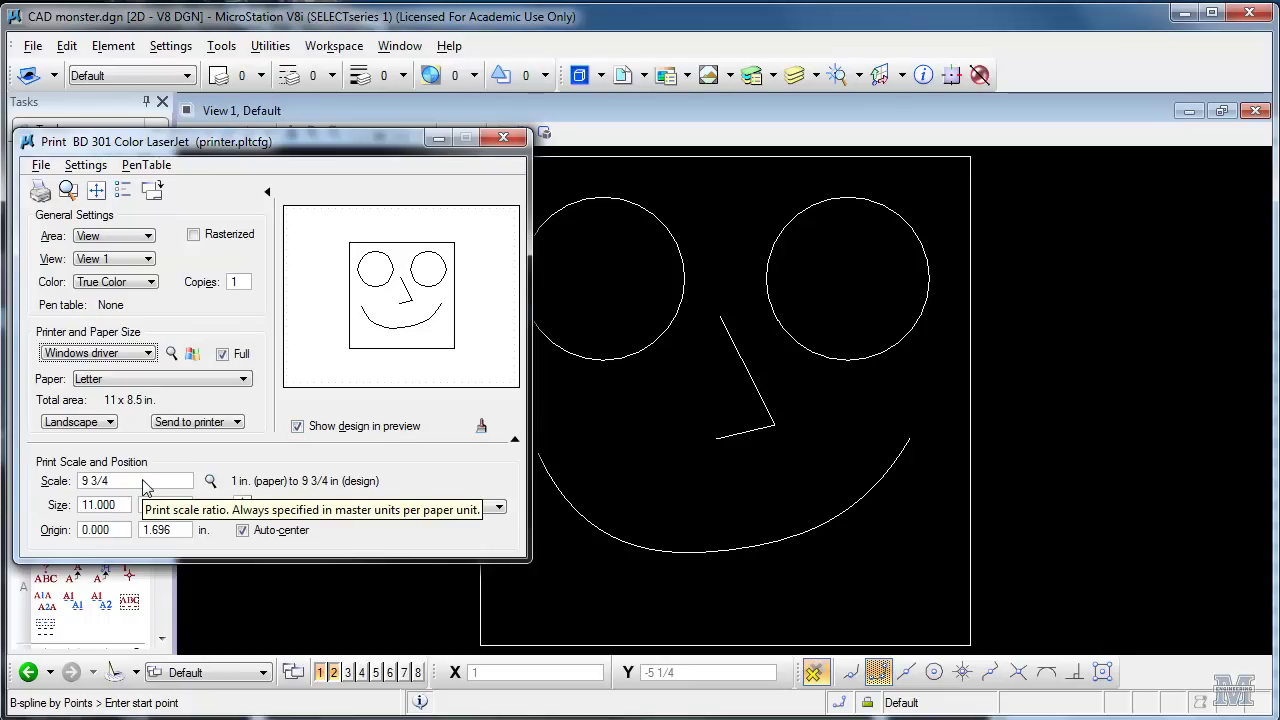
Set the print scale to 1 paper inch per 10 design inches with the Paper : Design method.
{"action": "left_click", "coordinate": [210, 481]}
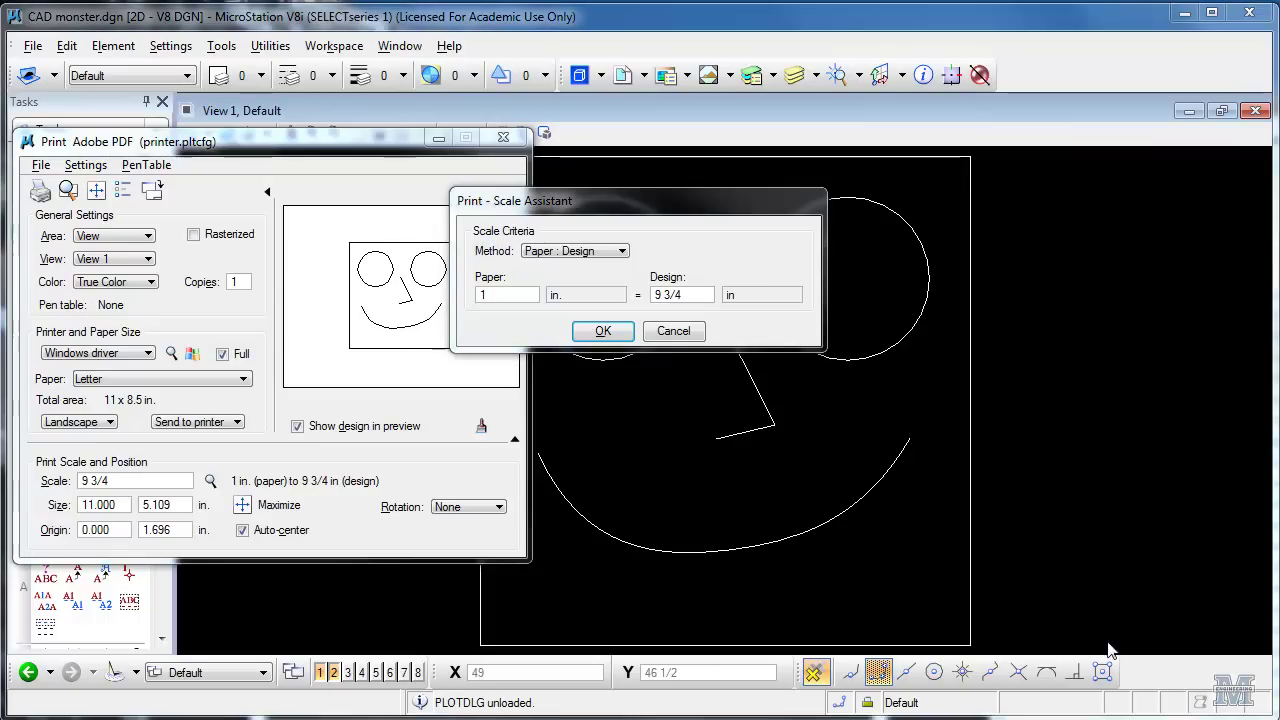
{"action": "left_click", "coordinate": [693, 206]}
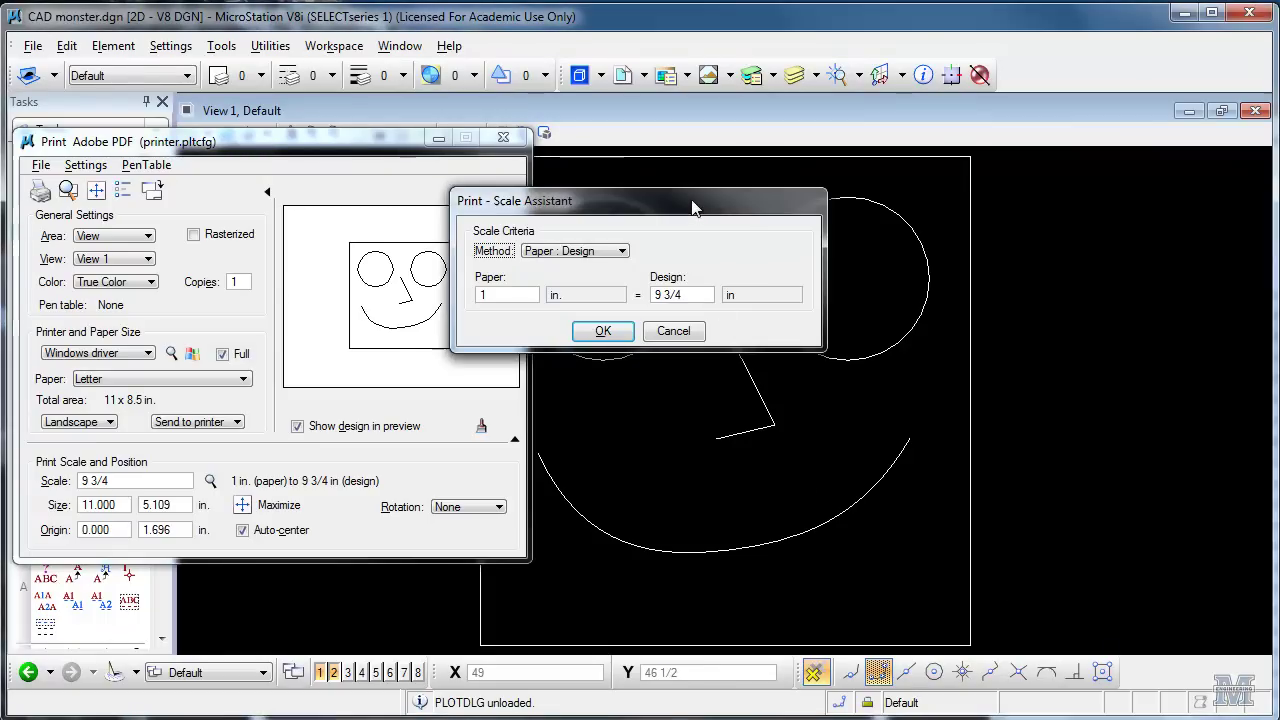
{"action": "left_click", "coordinate": [686, 296]}
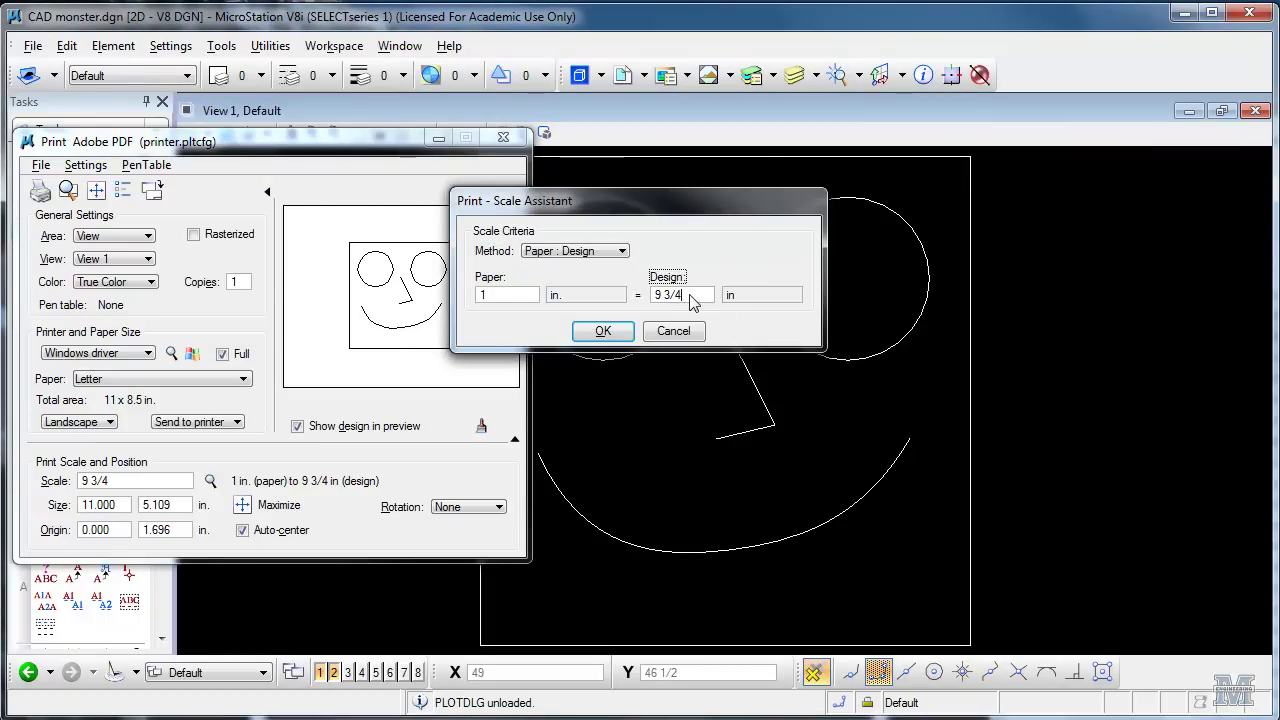
{"action": "left_click_drag", "start_coordinate": [689, 298], "coordinate": [647, 302]}
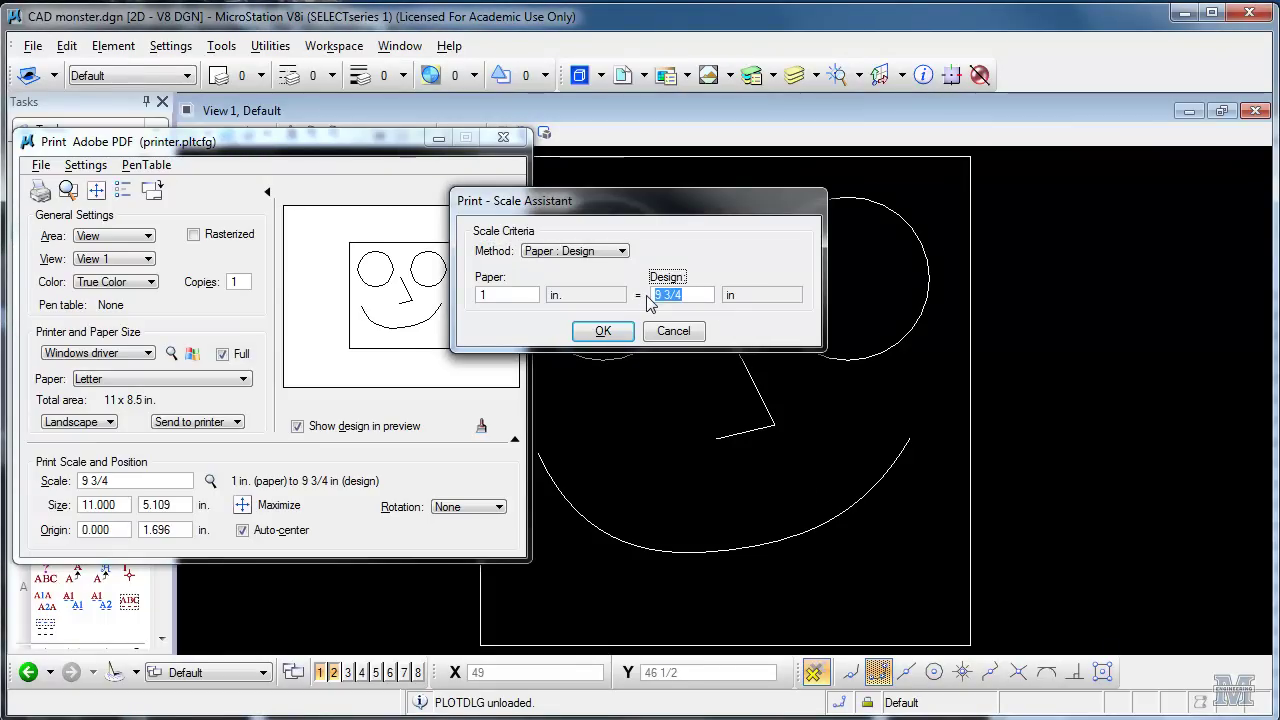
{"action": "type", "text": "10"}
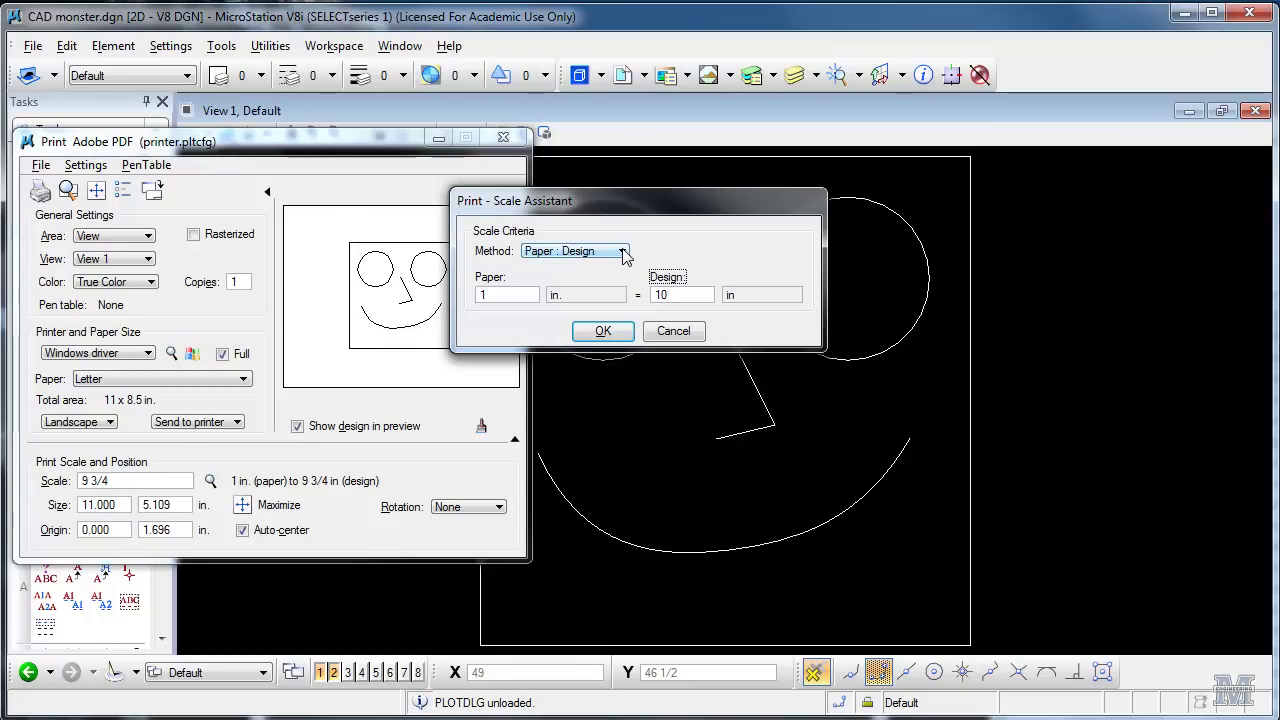
{"action": "left_click", "coordinate": [622, 252]}
{"action": "left_click", "coordinate": [622, 251]}
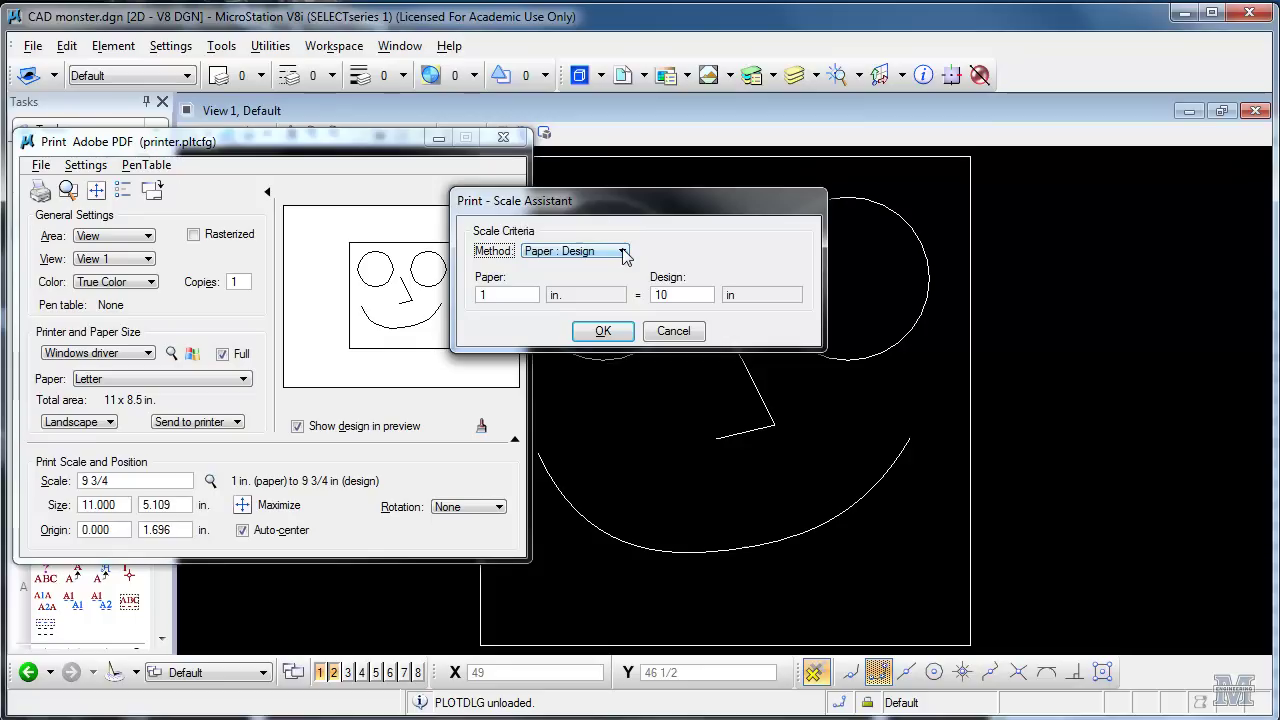
{"action": "left_click", "coordinate": [598, 333]}
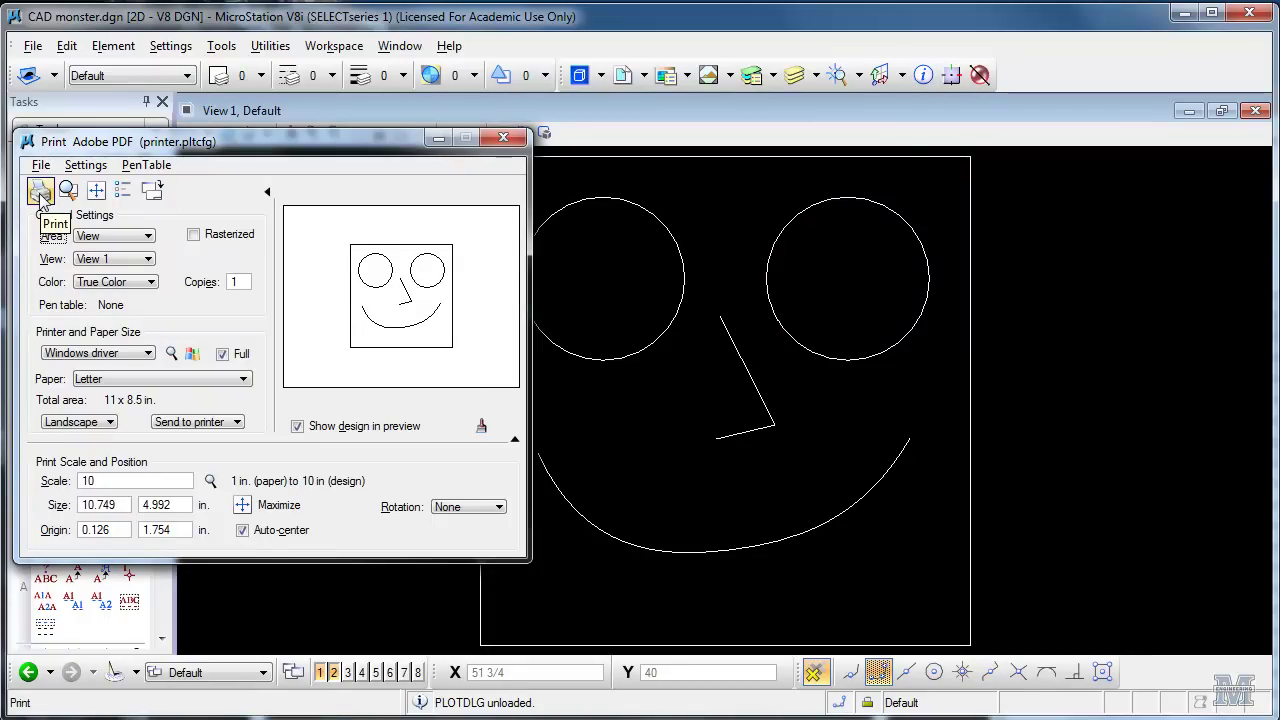
Close the Print dialog and place a block fence around the monster face's square border.
{"action": "left_click", "coordinate": [511, 139]}
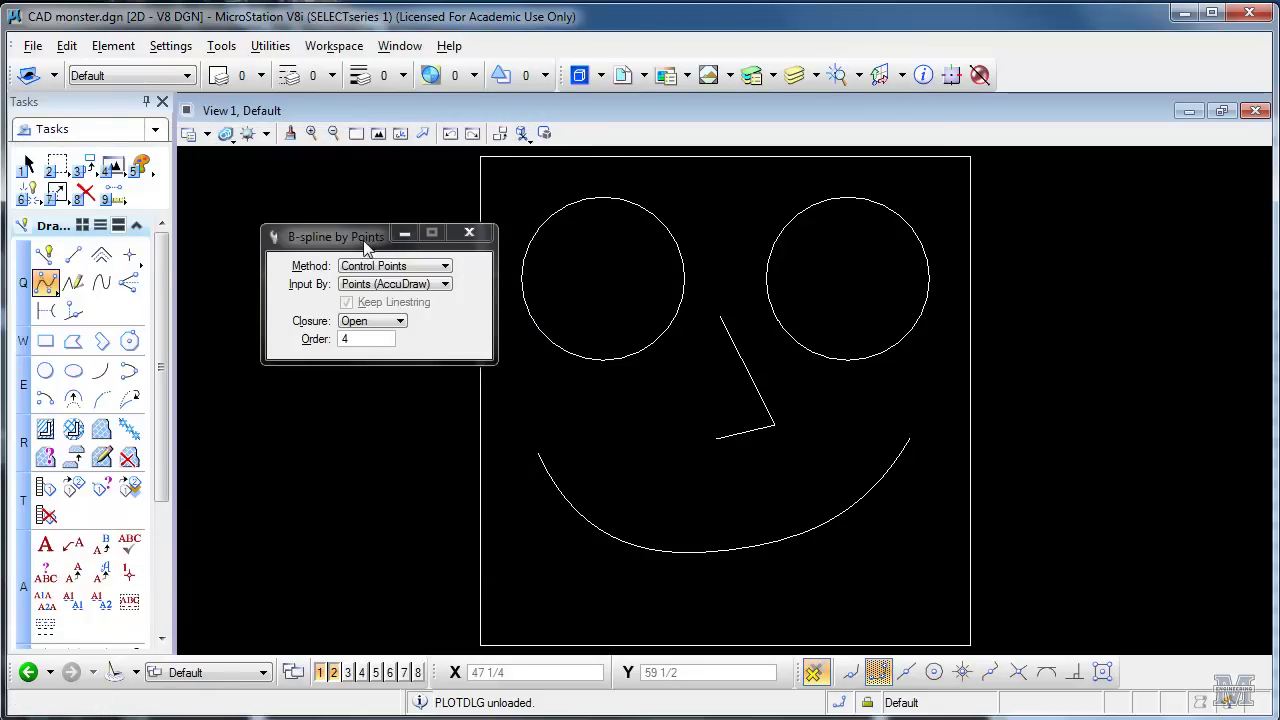
{"action": "left_click_drag", "start_coordinate": [400, 235], "coordinate": [288, 218]}
{"action": "left_click", "coordinate": [58, 167]}
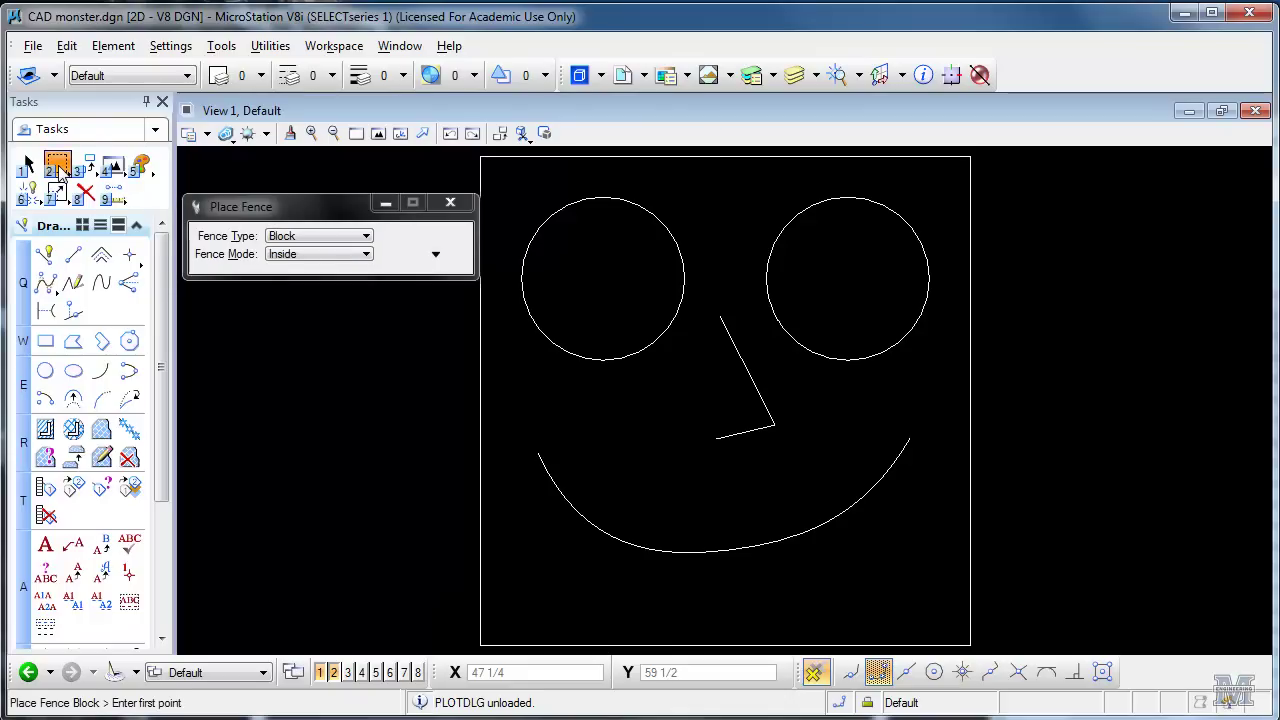
{"action": "left_click", "coordinate": [475, 150]}
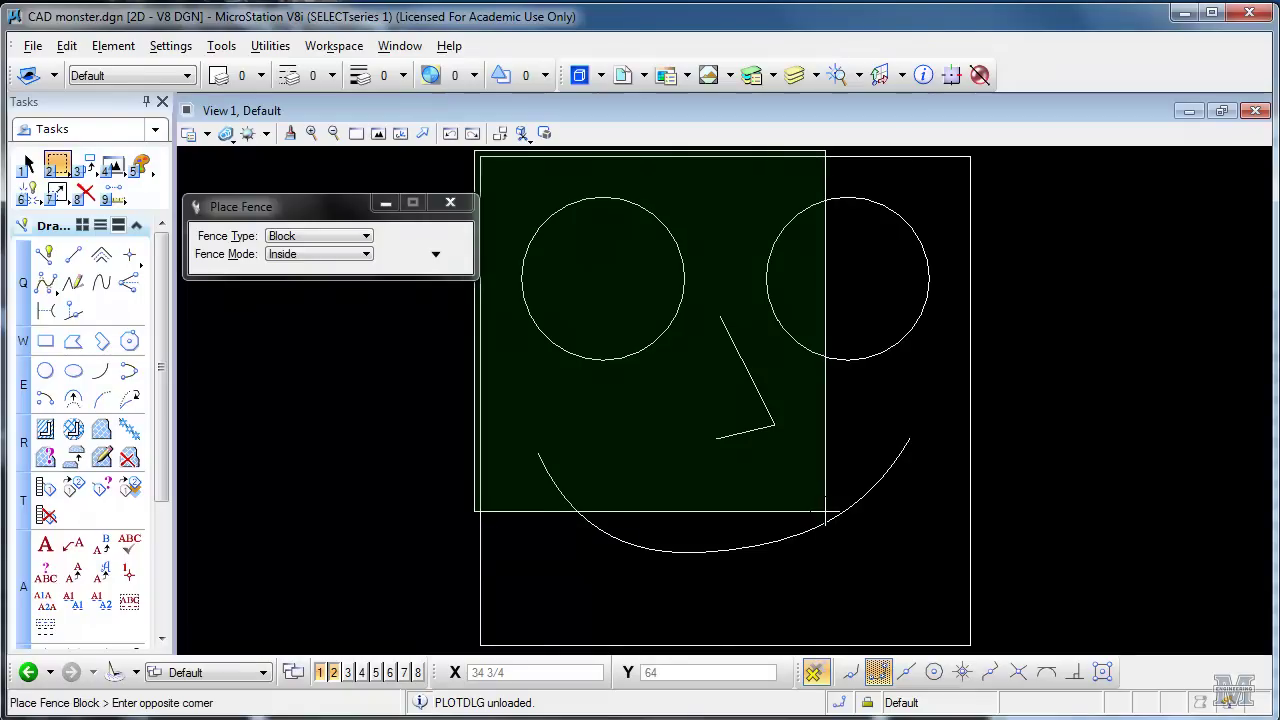
{"action": "left_click", "coordinate": [978, 650]}
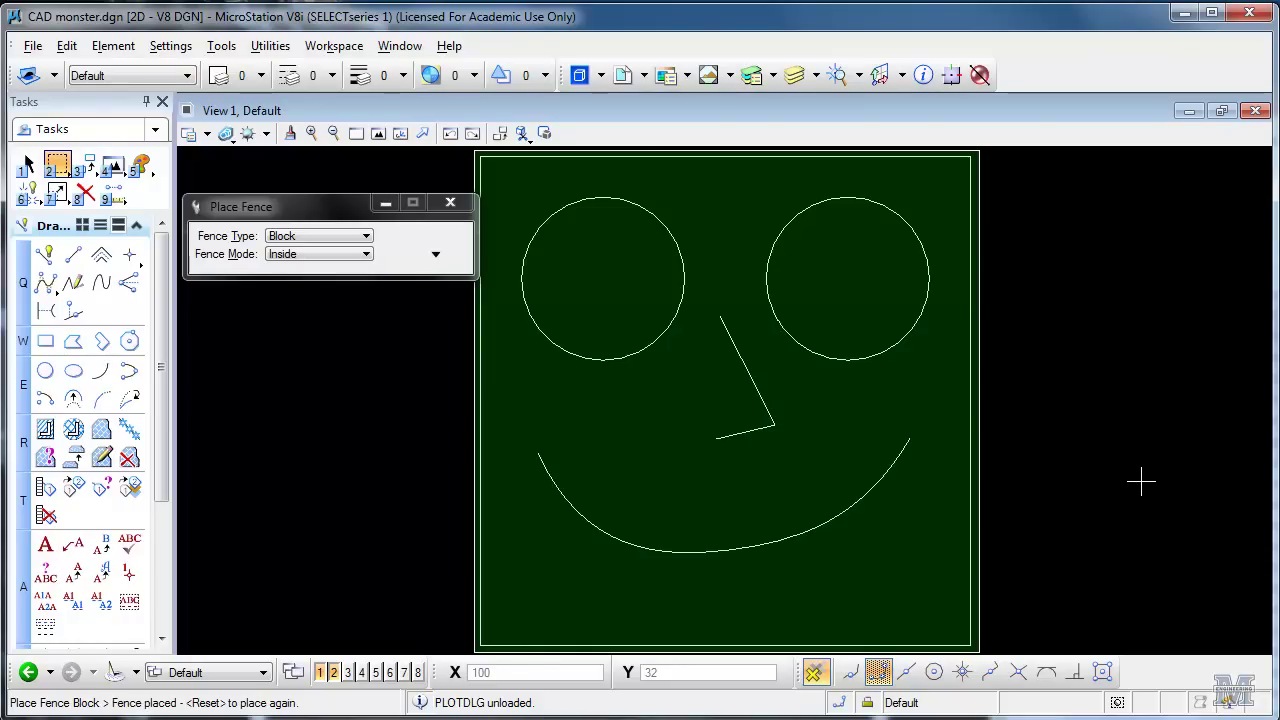
{"action": "left_click", "coordinate": [32, 46]}
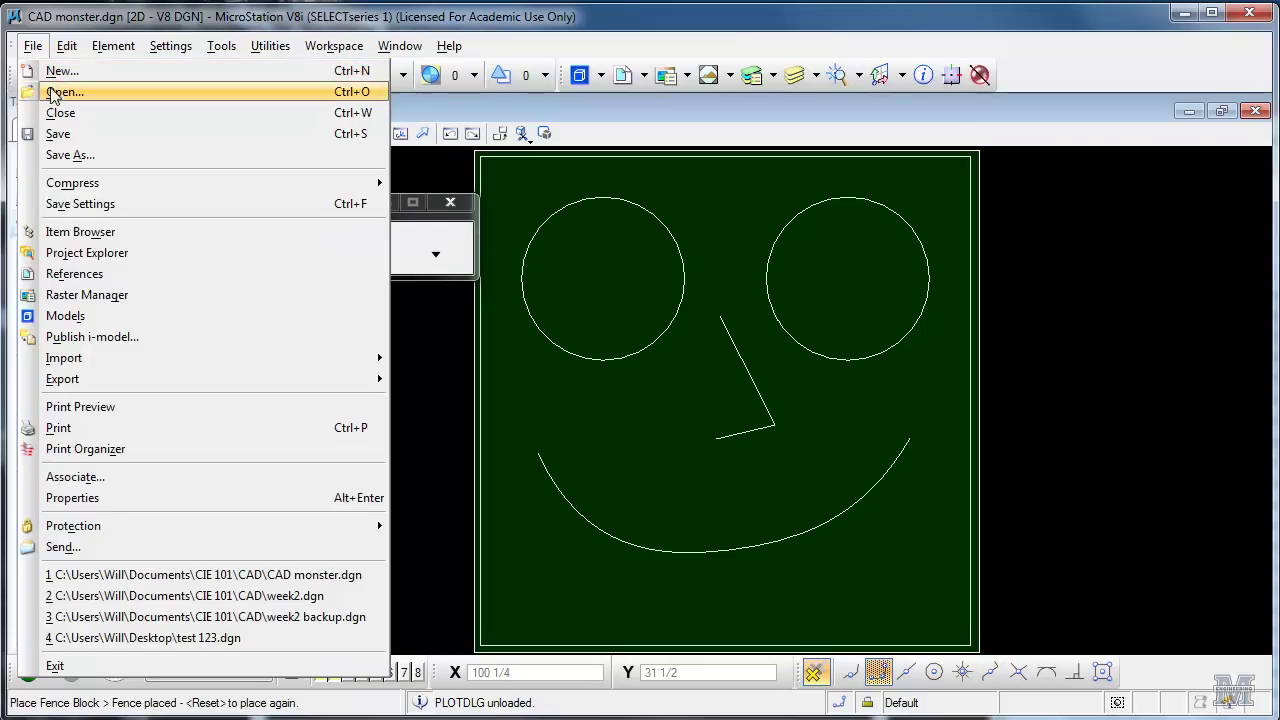
Open the Print dialog and set the print area to Fence.
{"action": "left_click", "coordinate": [105, 428]}
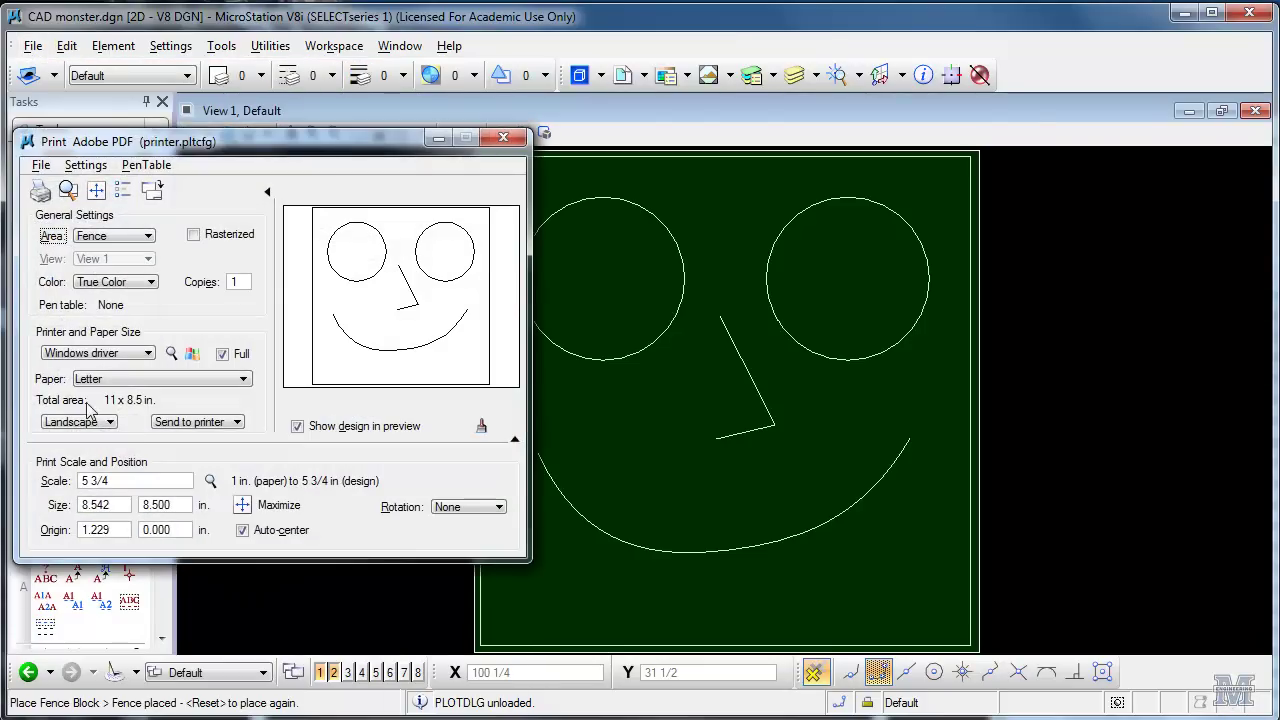
{"action": "left_click", "coordinate": [146, 242]}
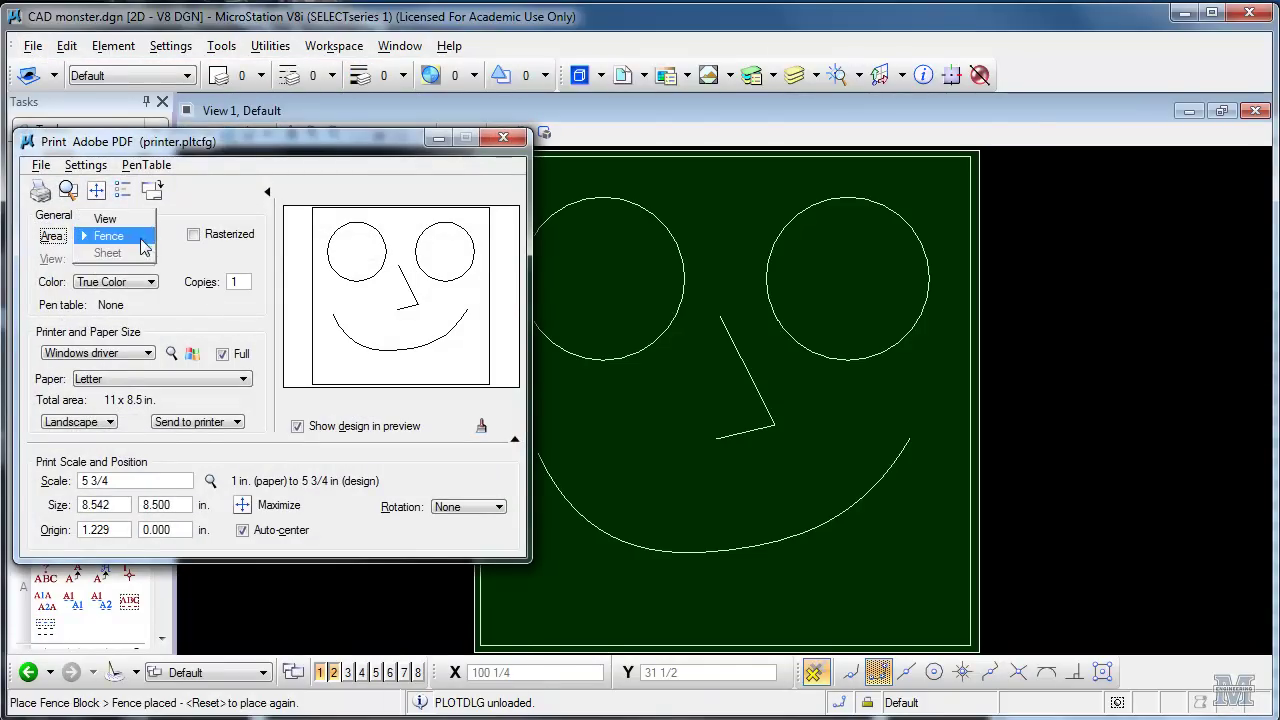
{"action": "left_click", "coordinate": [108, 236]}
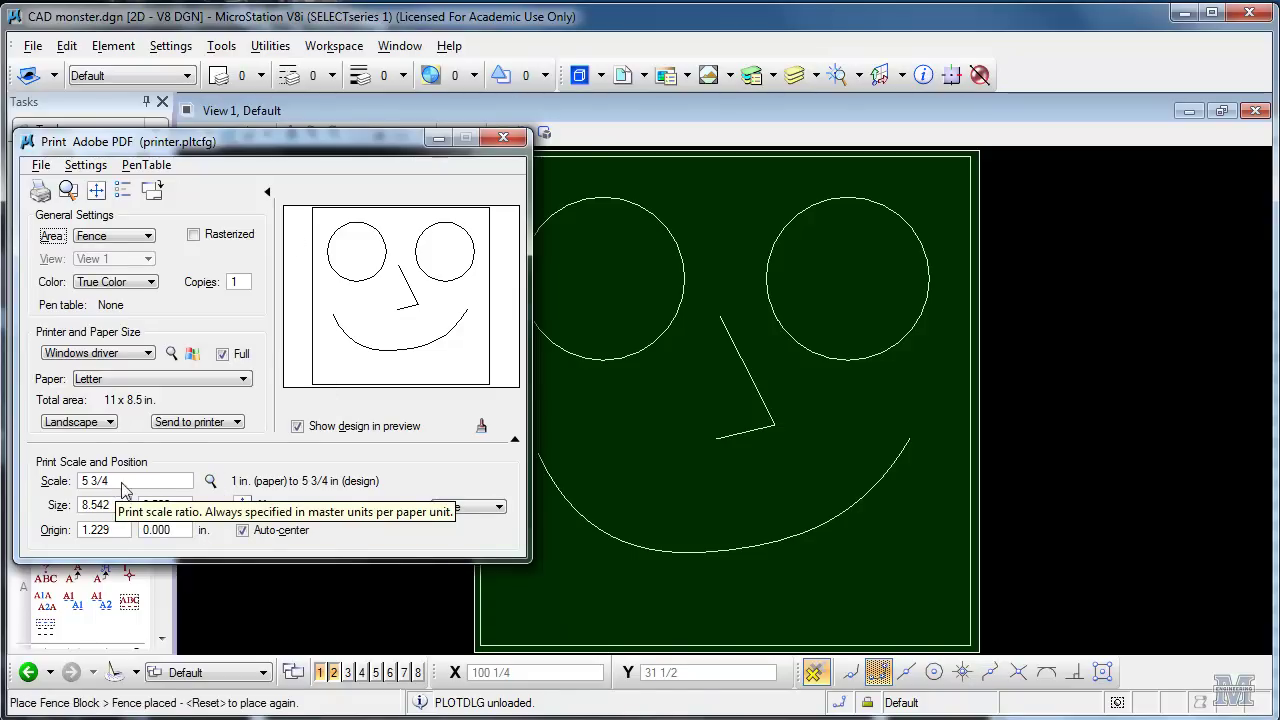
Change the Design value from 5 3/4 to 10 in the Scale Assistant for a 1:10 print scale.
{"action": "left_click", "coordinate": [211, 482]}
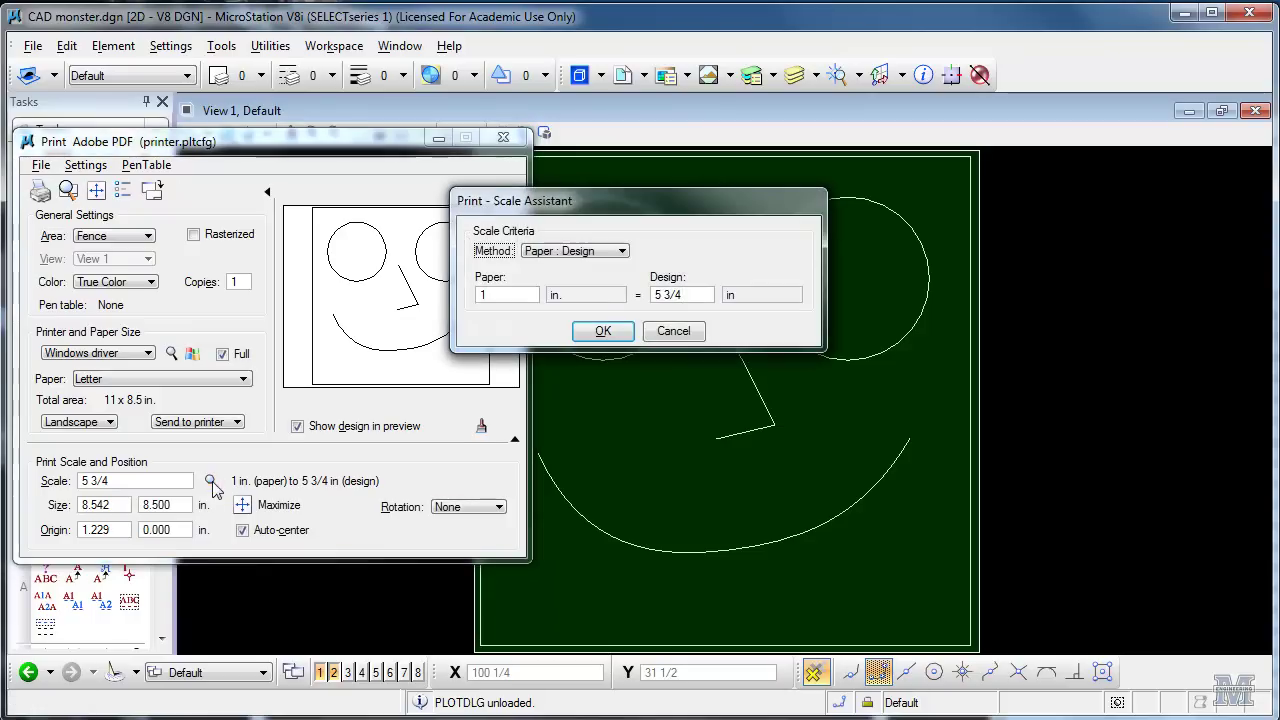
{"action": "left_click", "coordinate": [686, 296]}
{"action": "left_click_drag", "start_coordinate": [688, 300], "coordinate": [646, 303]}
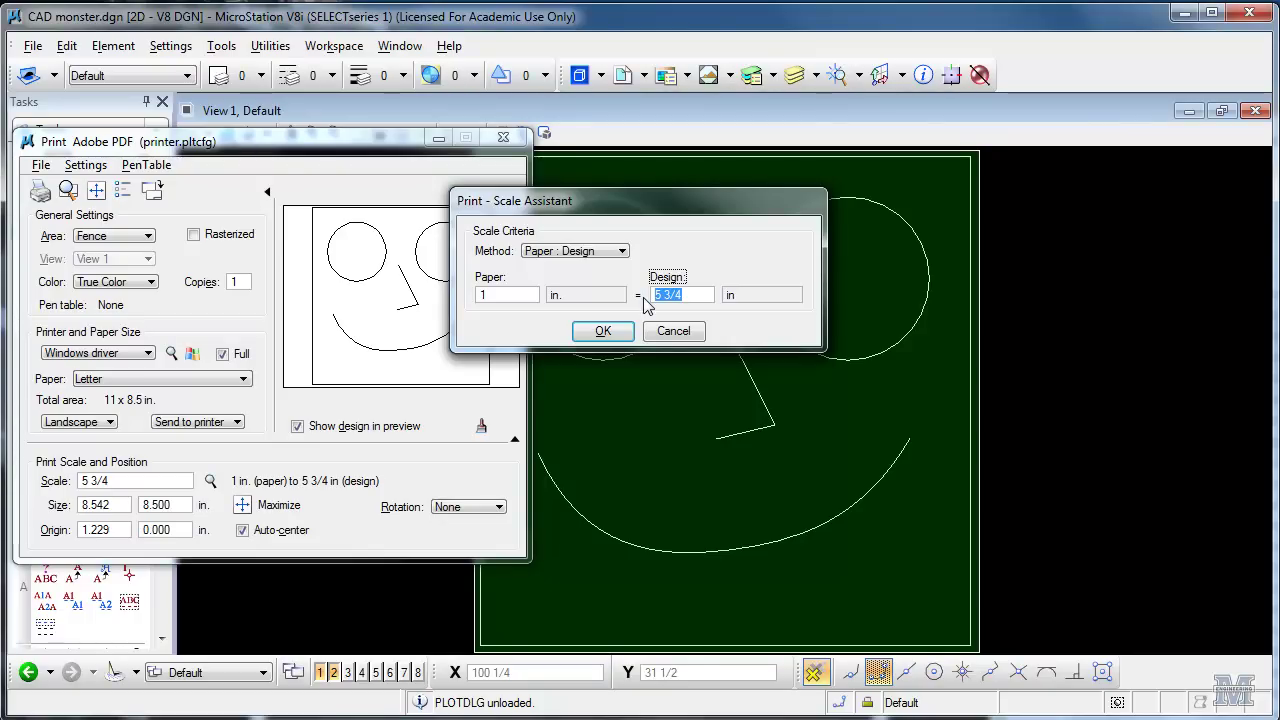
{"action": "type", "text": "10"}
{"action": "left_click", "coordinate": [598, 331]}
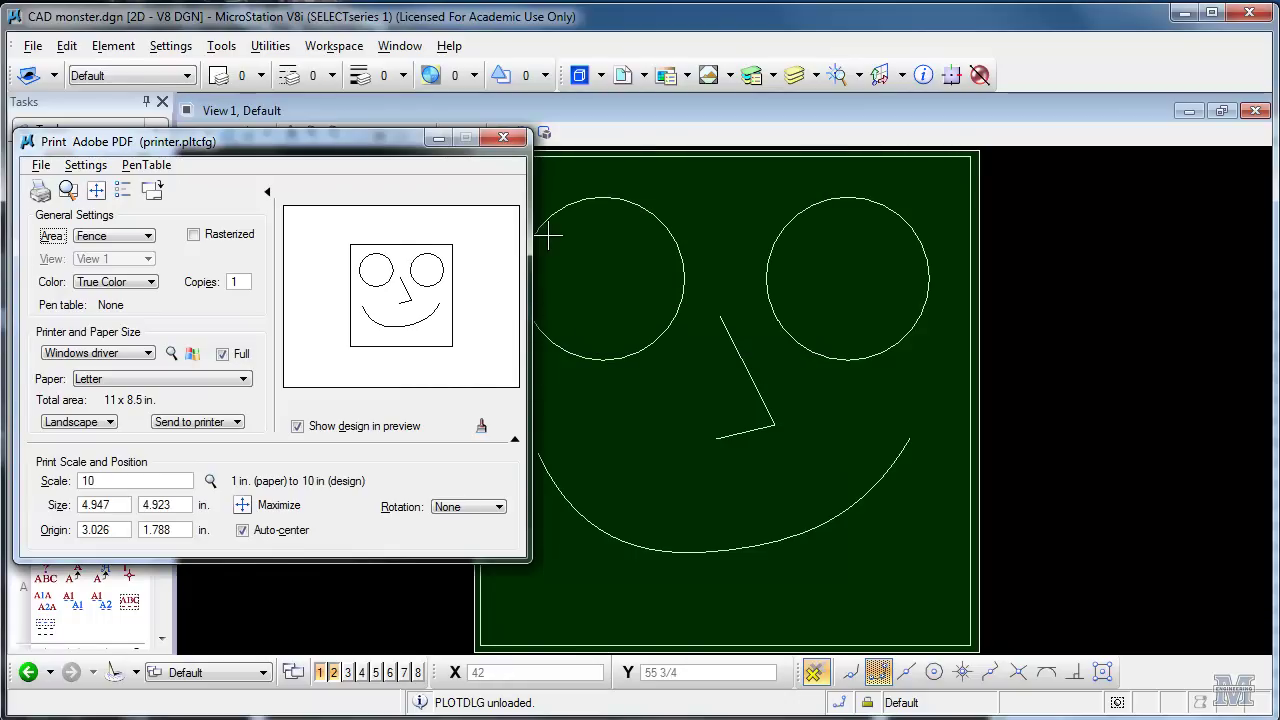
Load the Bentley pdf.pltcfg printer driver, giving ANSI A landscape output.
{"action": "left_click", "coordinate": [44, 168]}
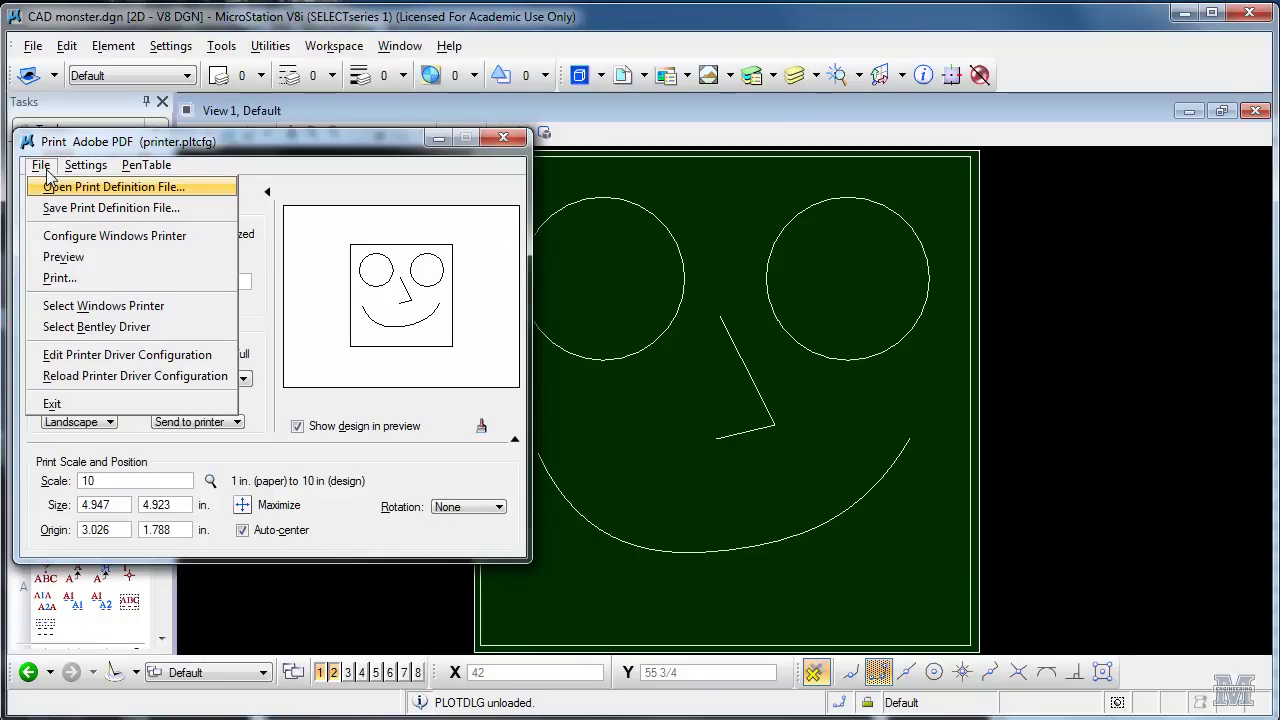
{"action": "left_click", "coordinate": [75, 330]}
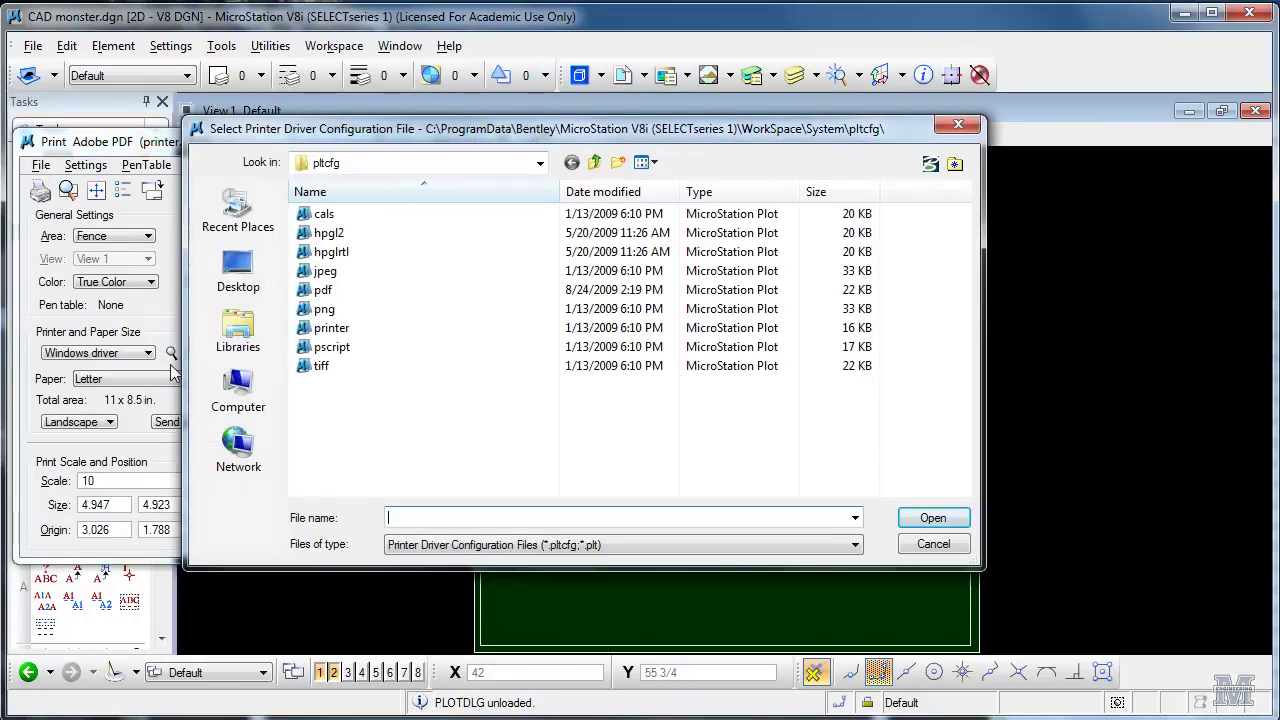
{"action": "left_click", "coordinate": [321, 292]}
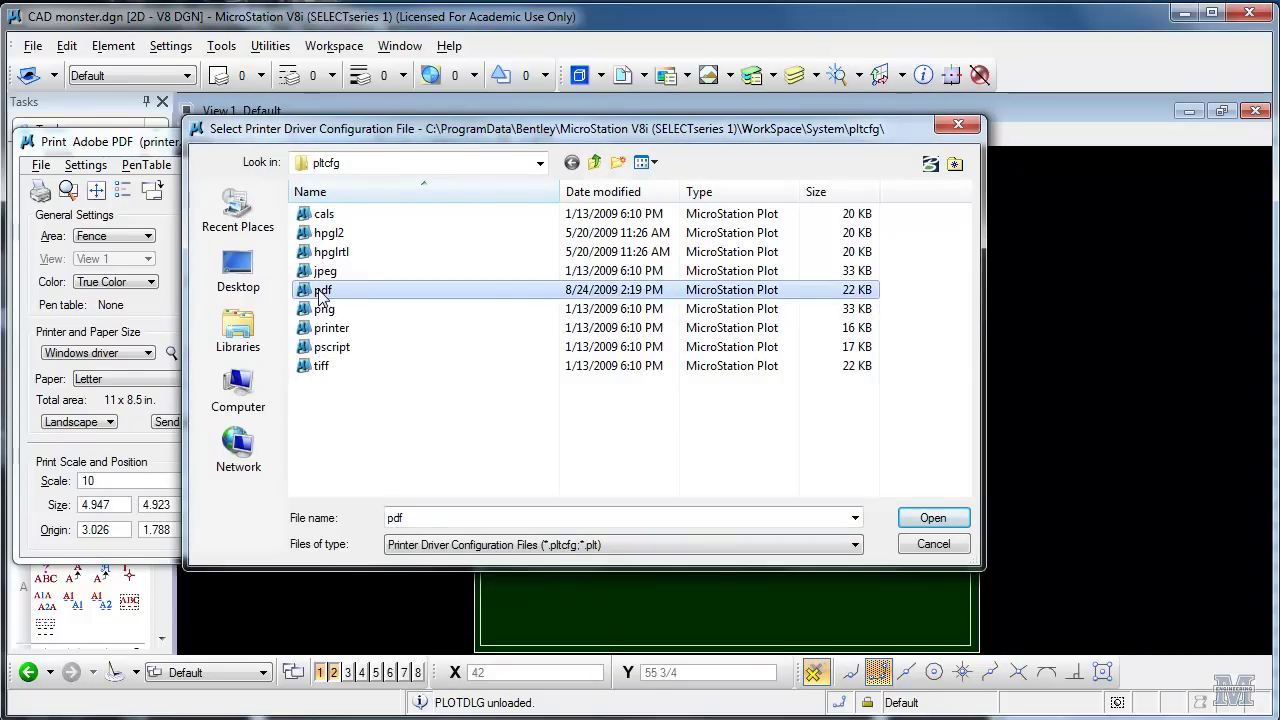
{"action": "left_click", "coordinate": [928, 518]}
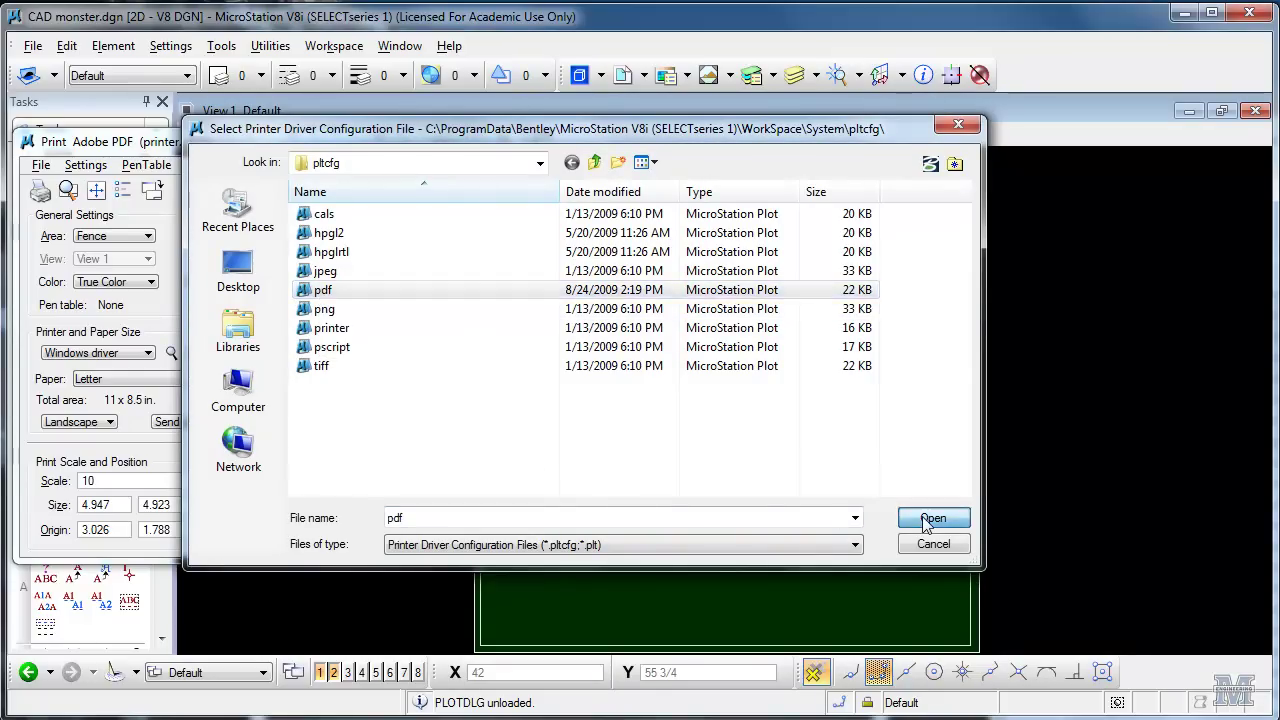
{"action": "left_click", "coordinate": [40, 165]}
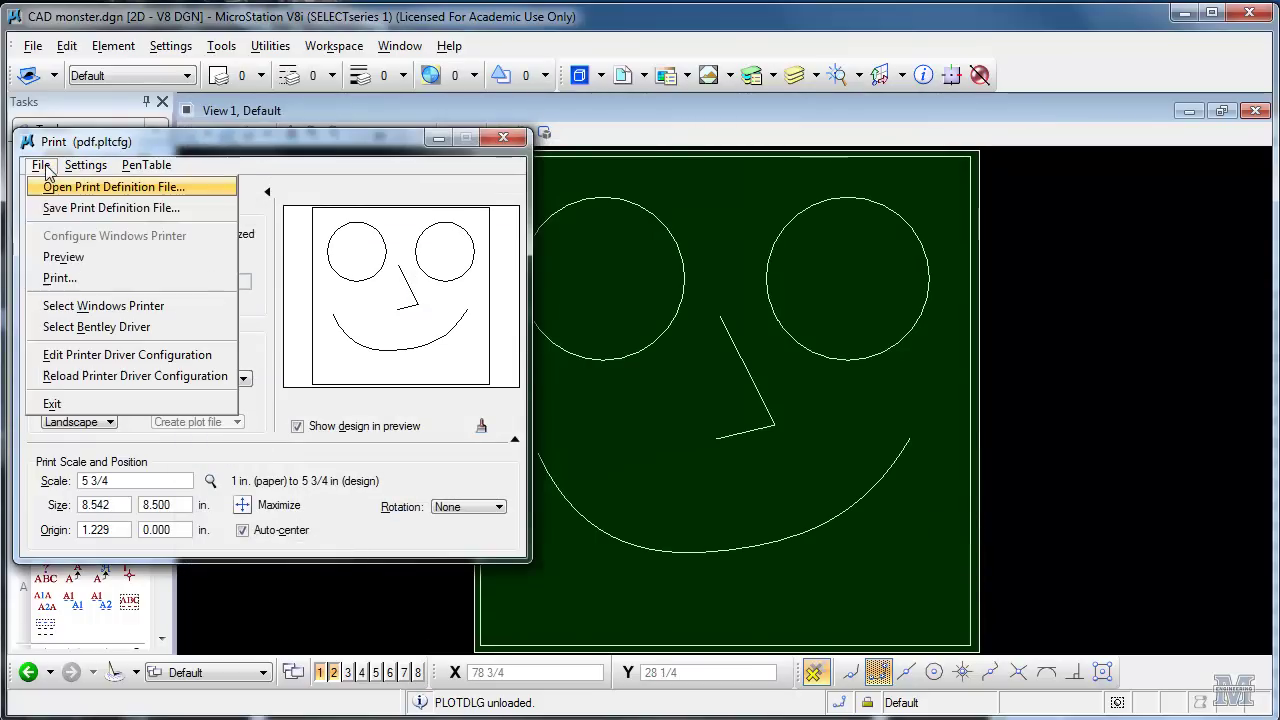
{"action": "left_click", "coordinate": [97, 326]}
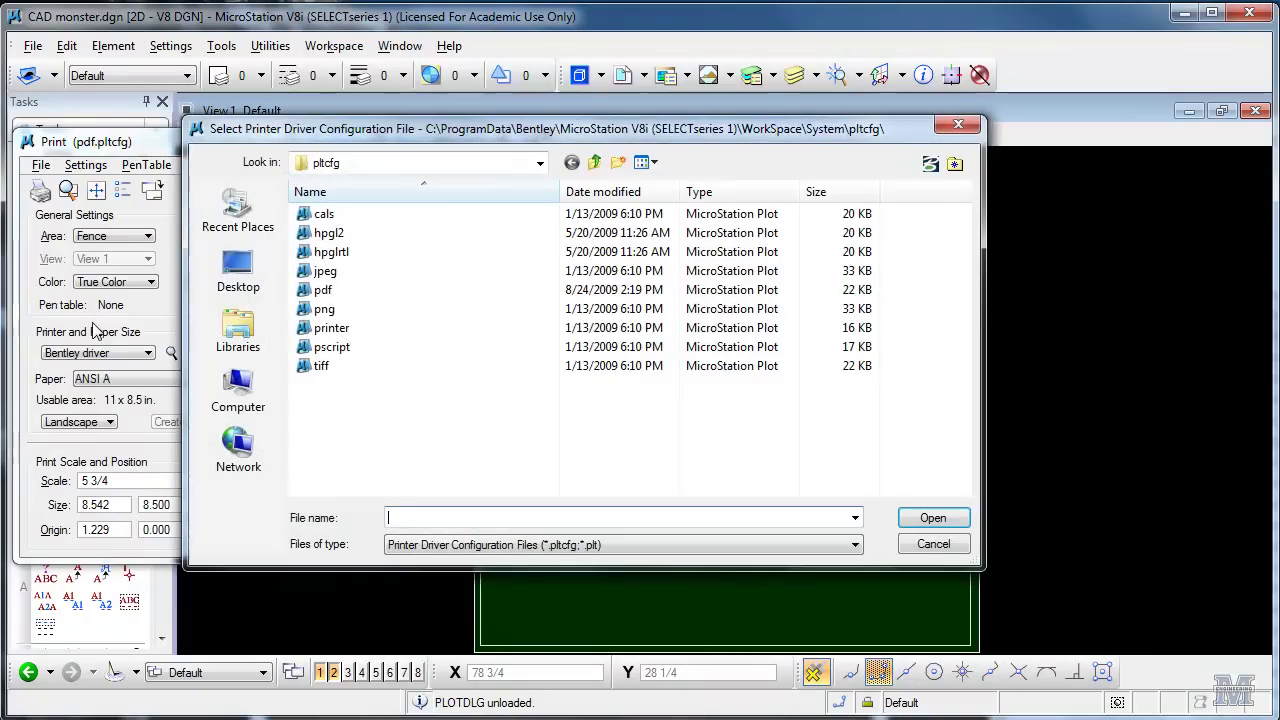
{"action": "left_click", "coordinate": [323, 290]}
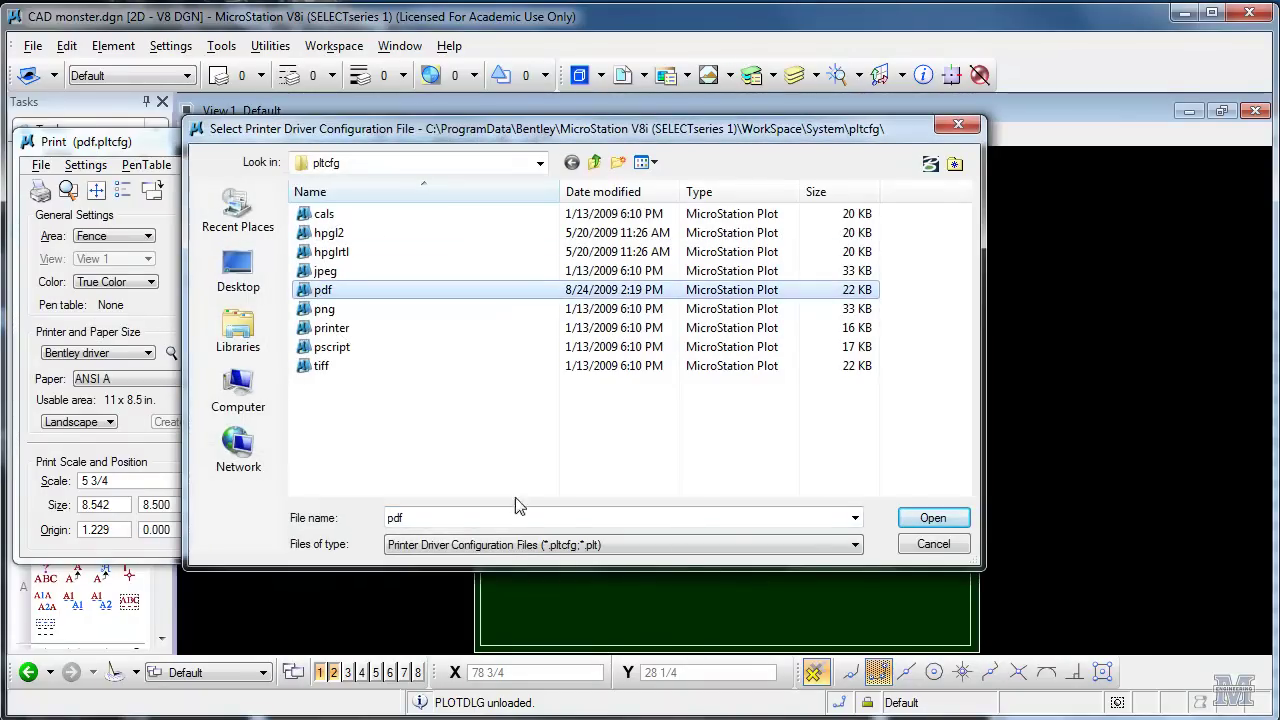
{"action": "left_click", "coordinate": [932, 527]}
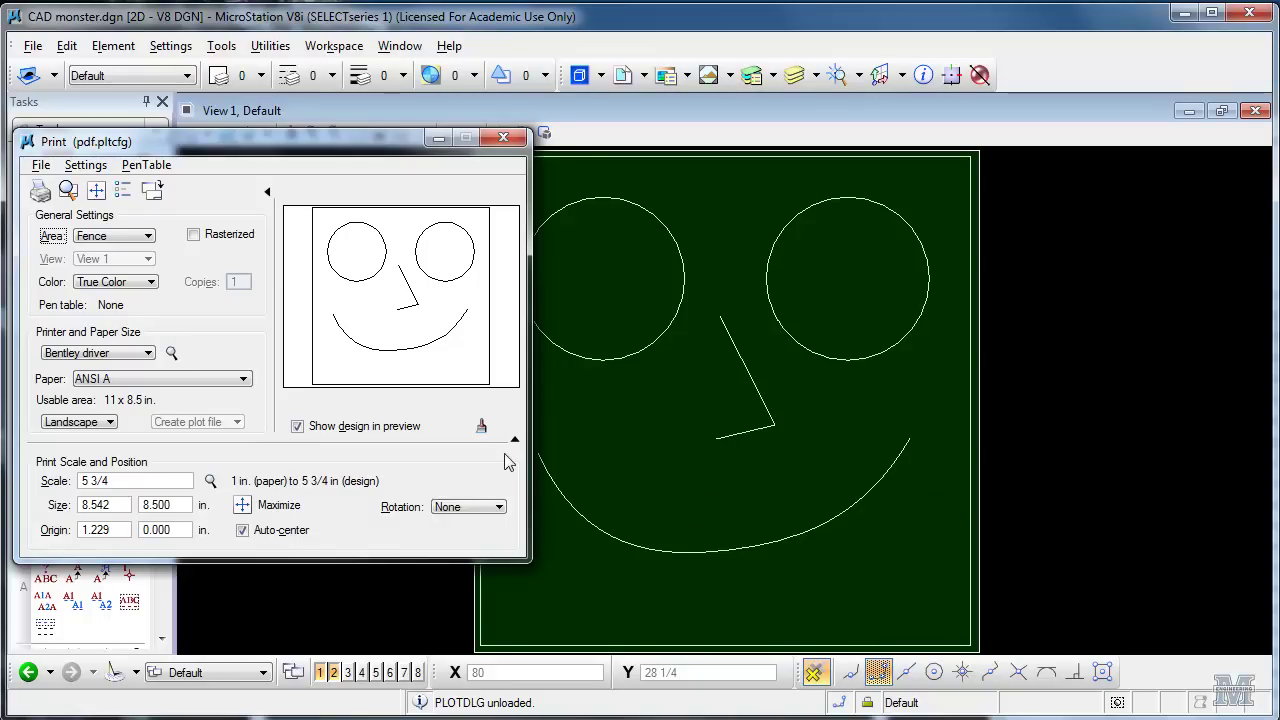
Print to a file in the Libraries CIE 101 CAD folder, declining to replace CAD monster.dgn.
{"action": "left_click", "coordinate": [40, 191]}
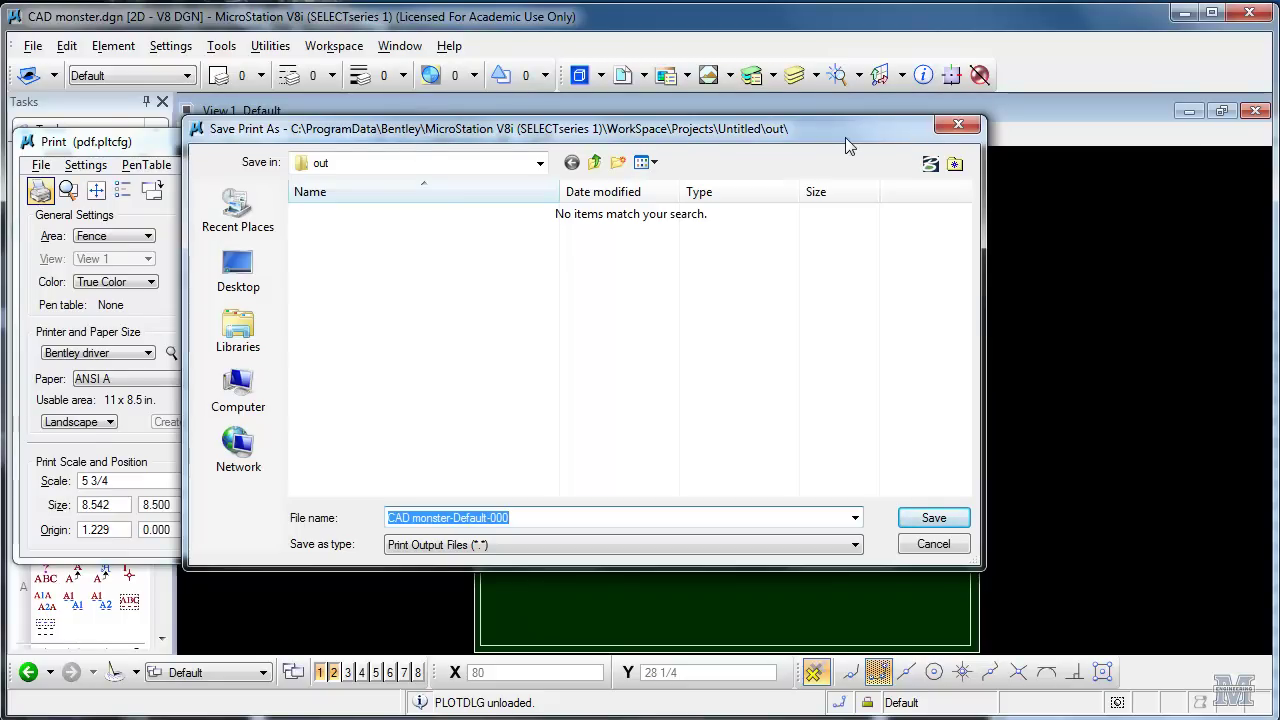
{"action": "left_click", "coordinate": [238, 330]}
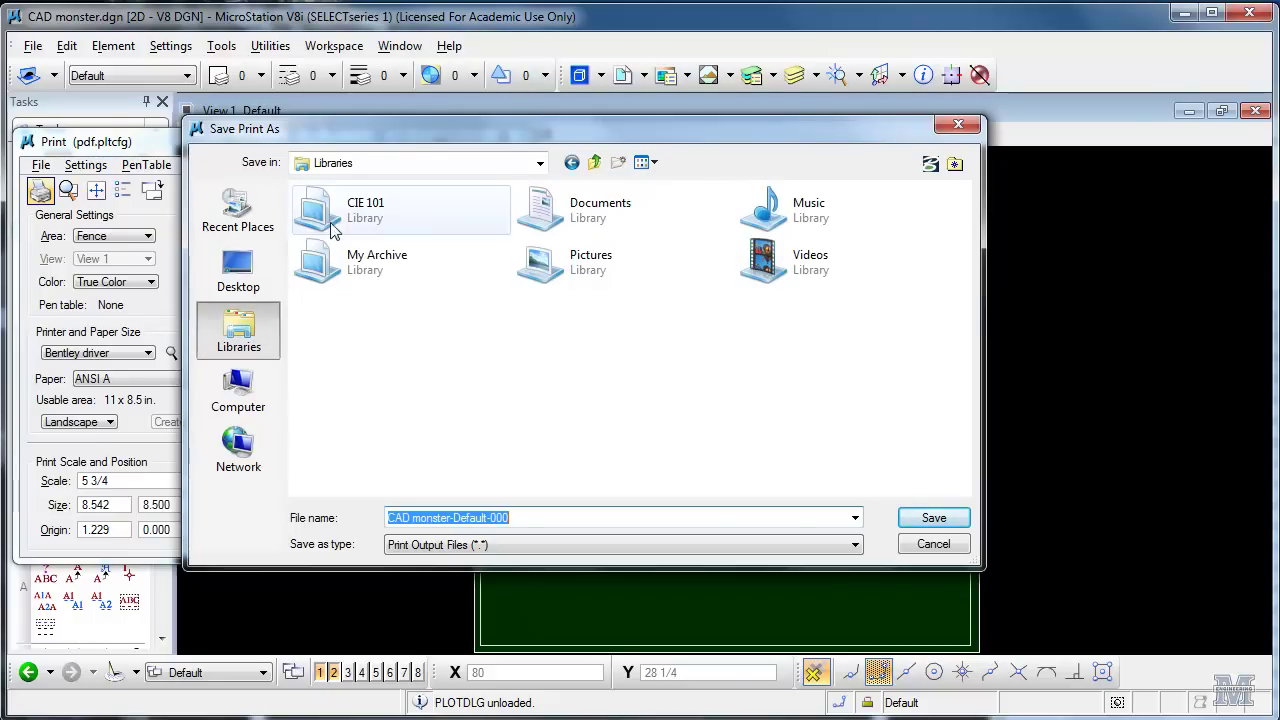
{"action": "double_click", "coordinate": [333, 230]}
{"action": "left_click", "coordinate": [333, 232]}
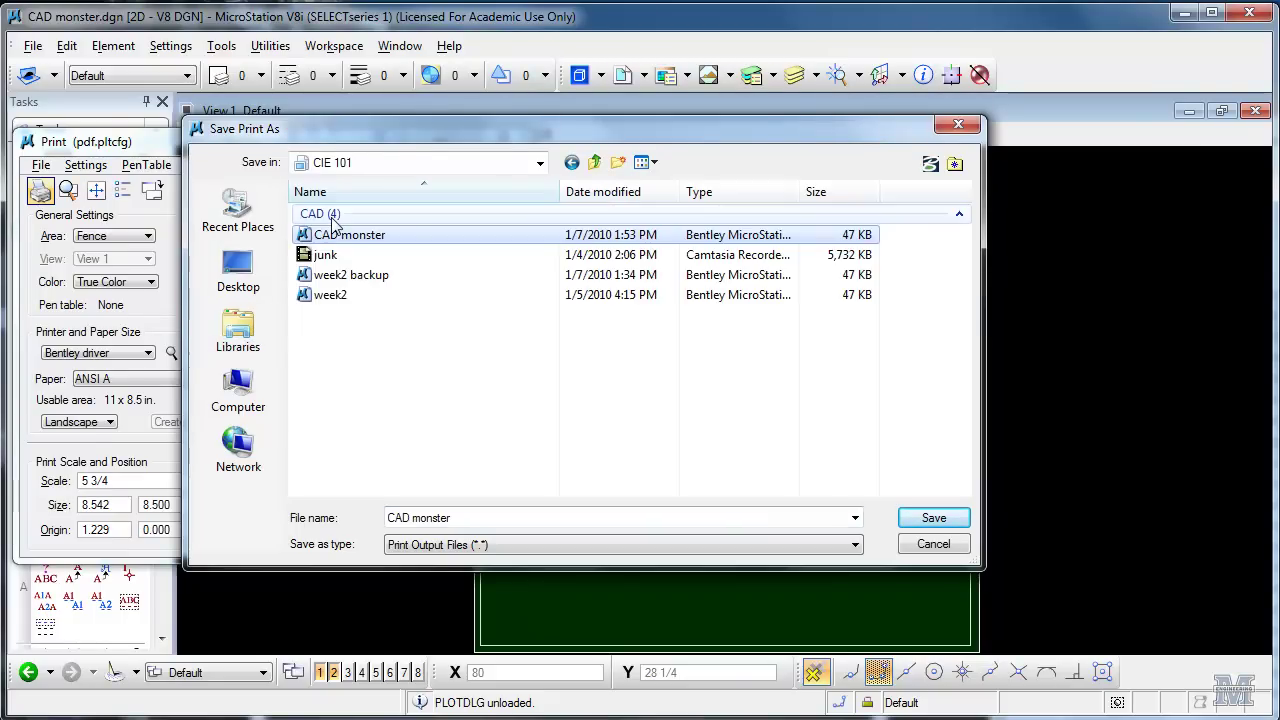
{"action": "left_click", "coordinate": [922, 527]}
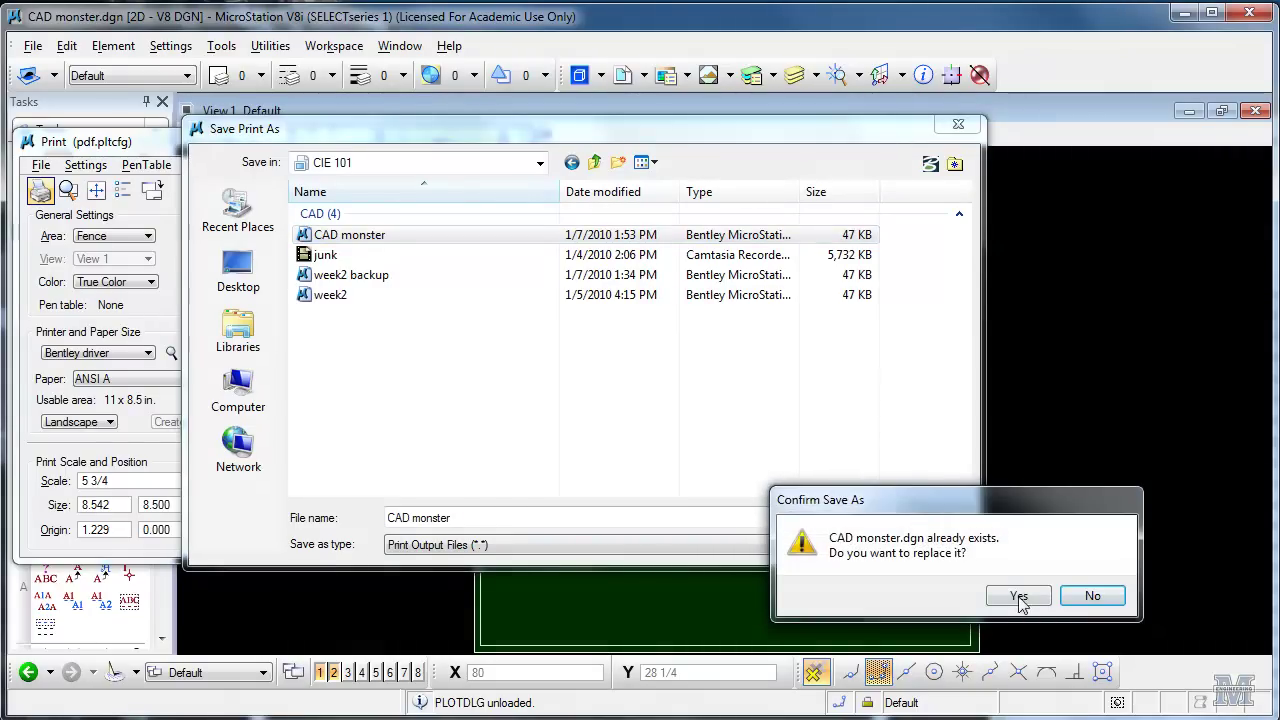
{"action": "left_click", "coordinate": [1091, 603]}
Save the print as CAD monster.pdf and open that PDF from the CAD folder.
{"action": "left_click", "coordinate": [478, 517]}
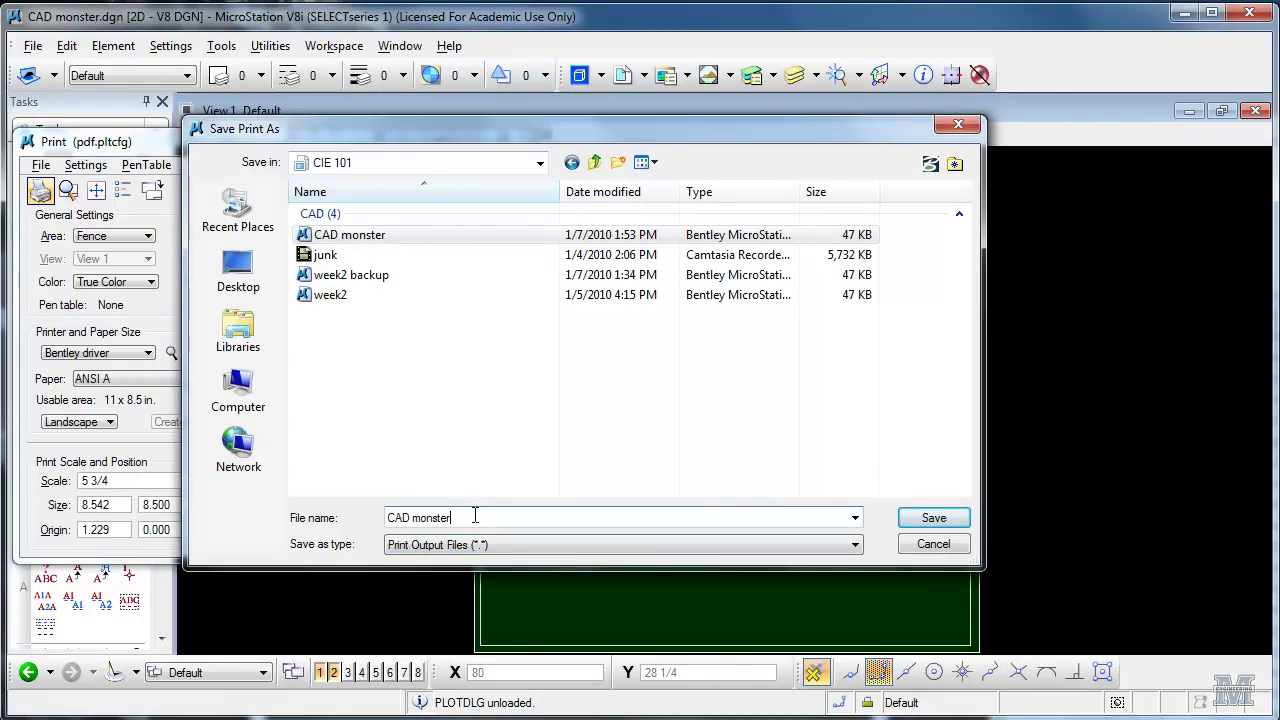
{"action": "type", "text": ".pdf"}
{"action": "left_click", "coordinate": [960, 519]}
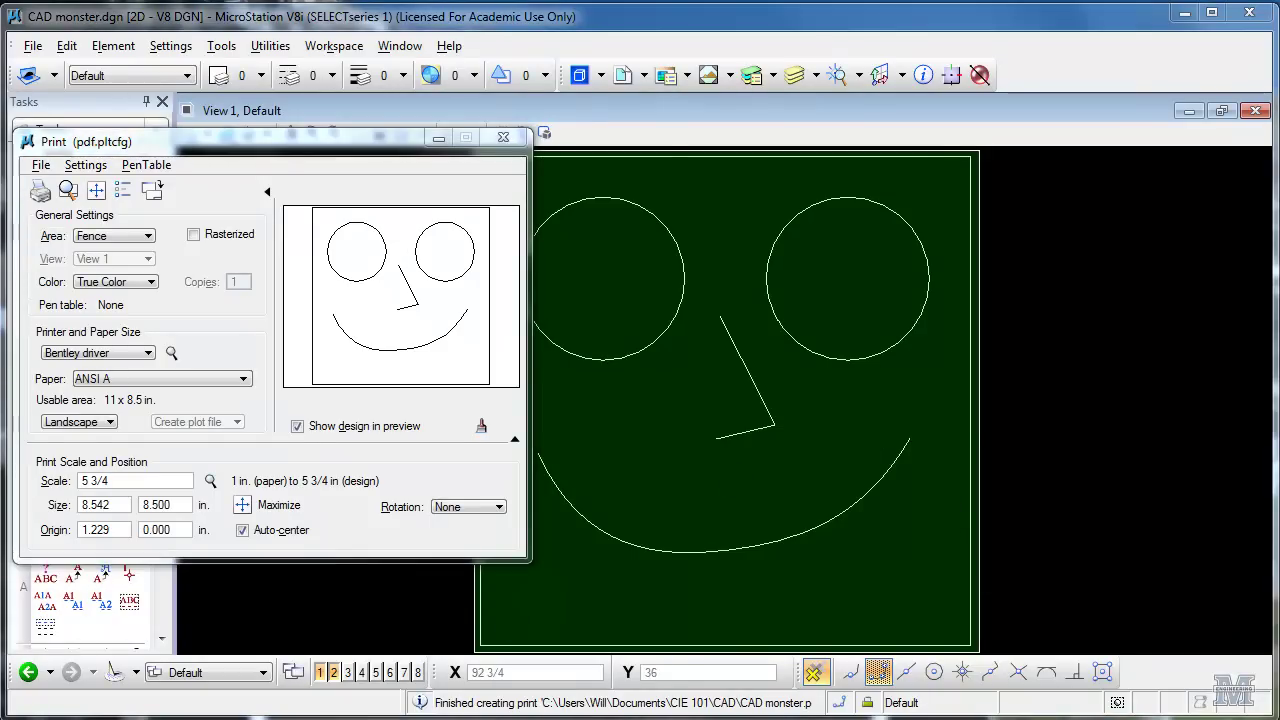
{"action": "left_click", "coordinate": [607, 719]}
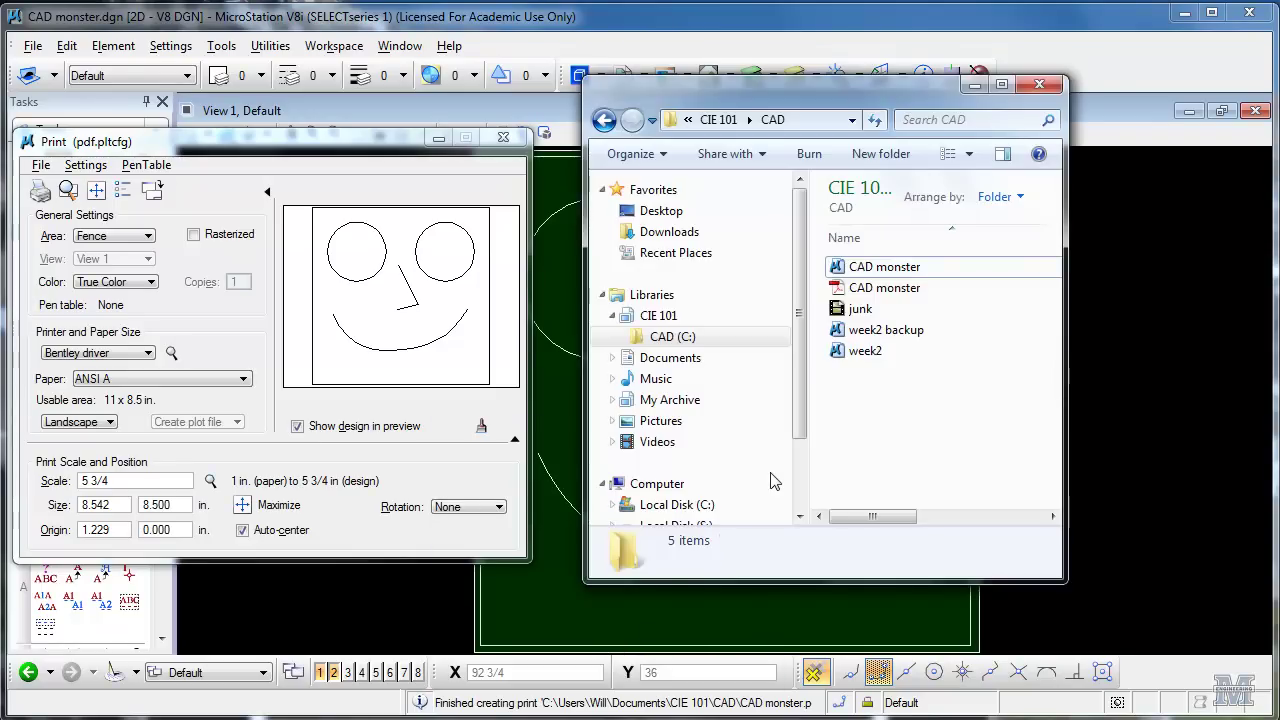
{"action": "double_click", "coordinate": [875, 289]}
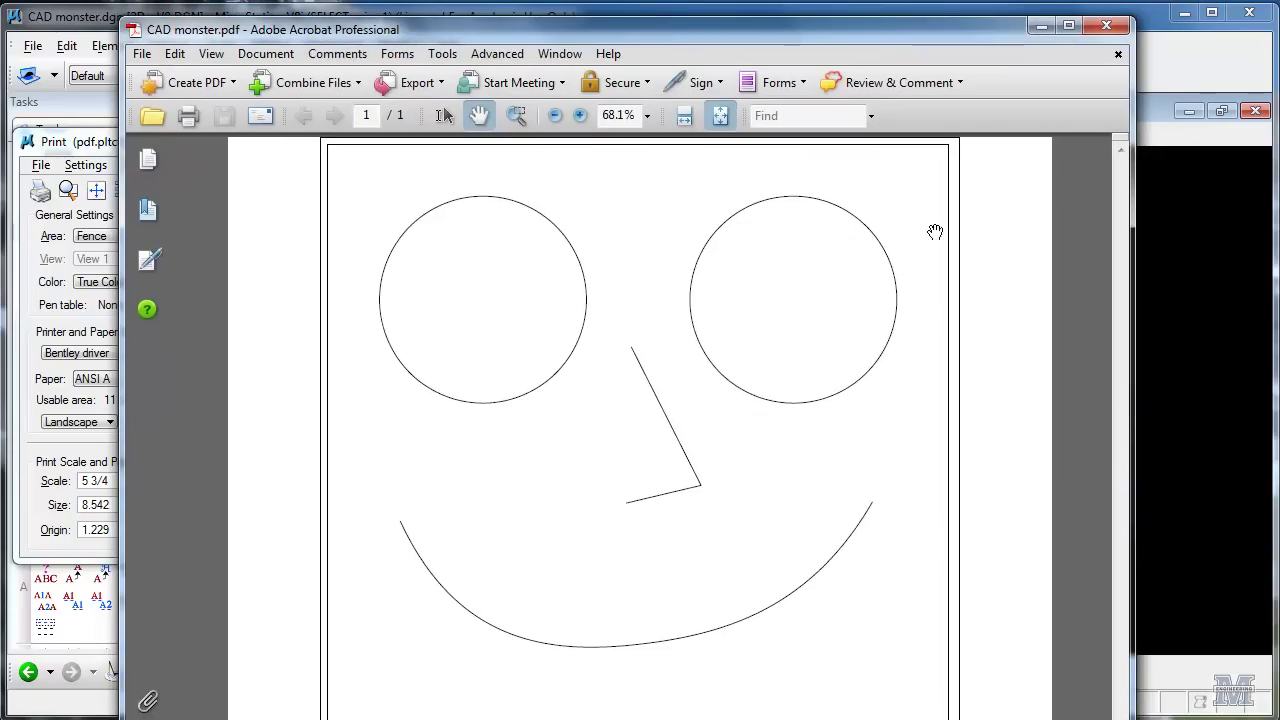
Move the Acrobat window showing CAD monster.pdf slightly to the left.
{"action": "left_click_drag", "start_coordinate": [909, 36], "coordinate": [871, 31]}
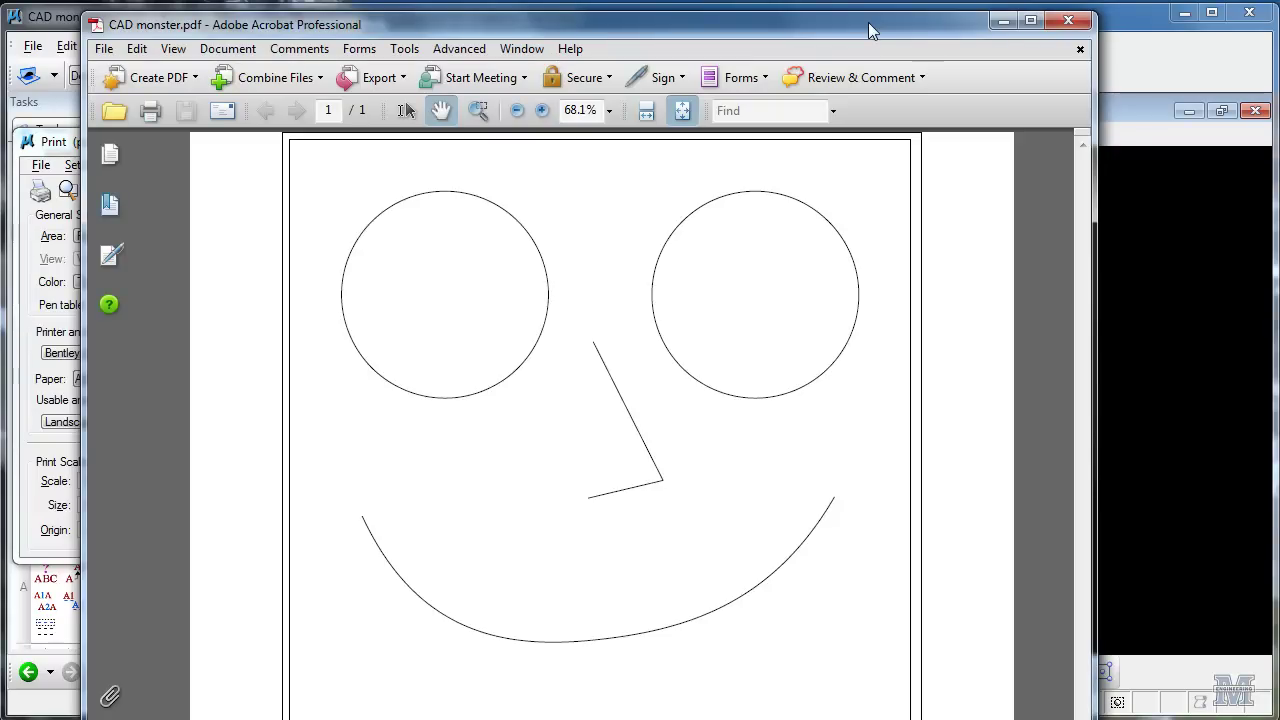
Close Adobe Acrobat to return to the CIE 101 CAD folder.
{"action": "left_click", "coordinate": [1070, 20]}
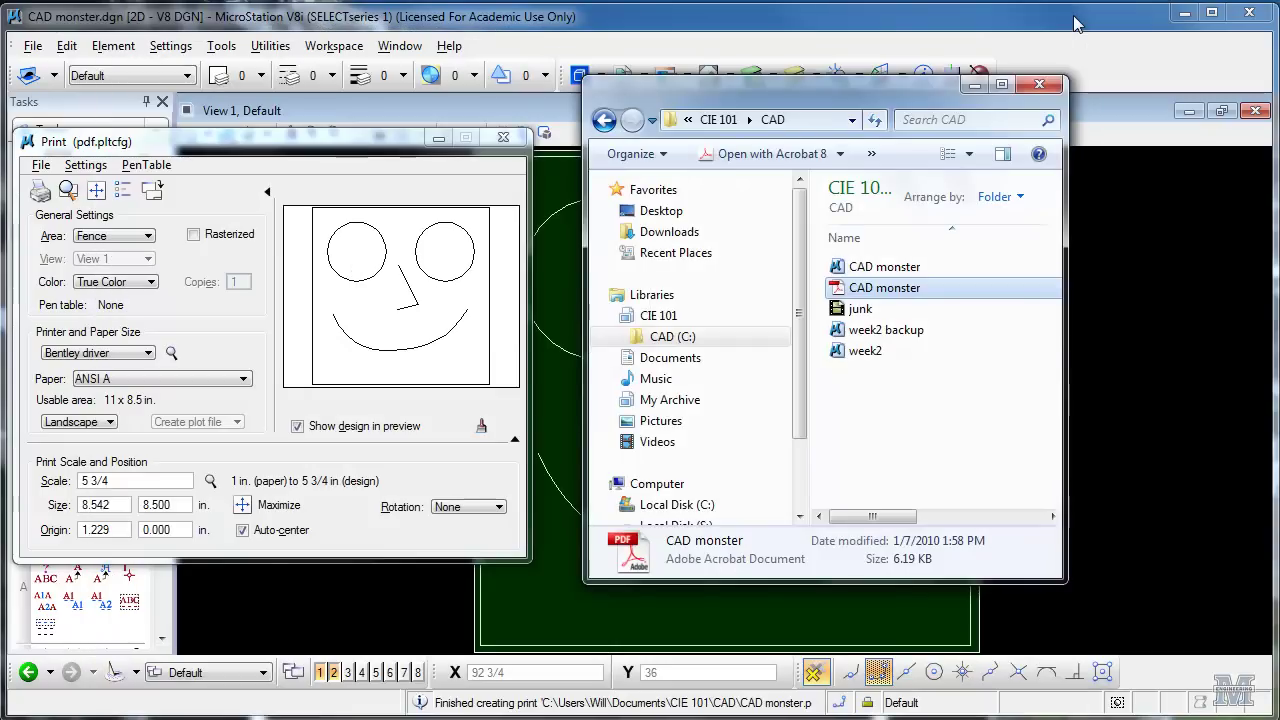